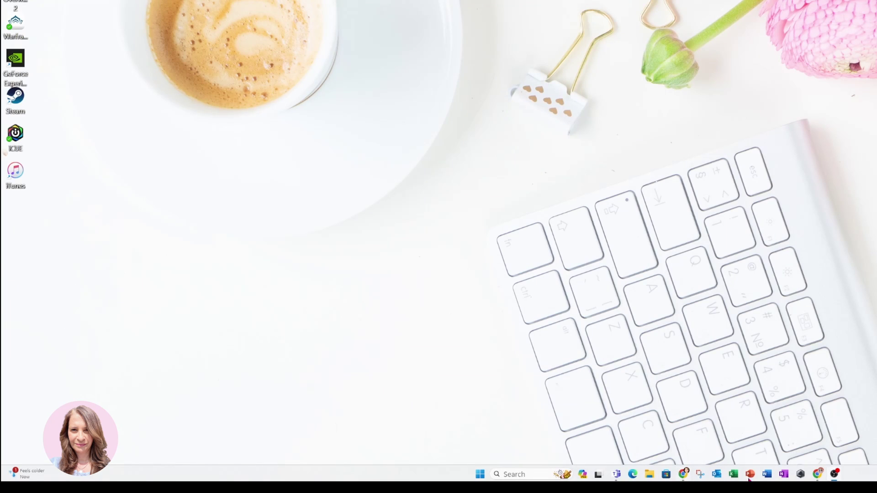
Add a blank fifth page after the Hump Day page.
click(821, 448)
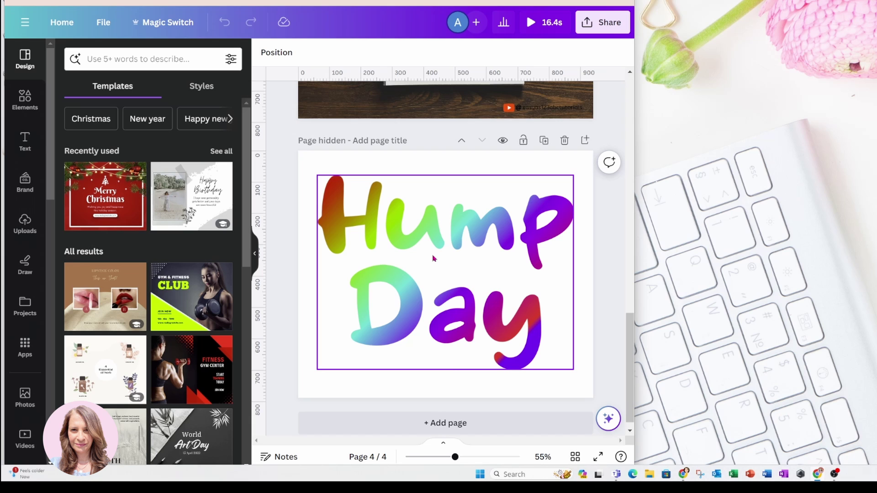
click(402, 422)
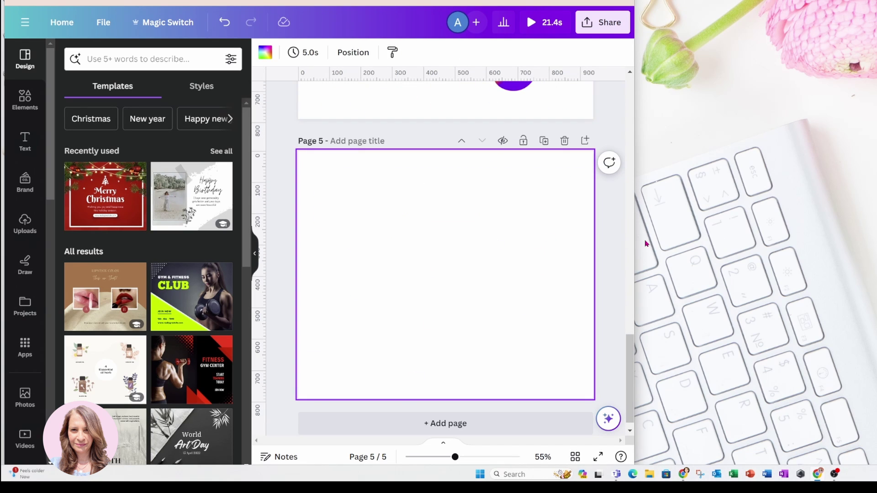
scroll(632, 245, up, 5)
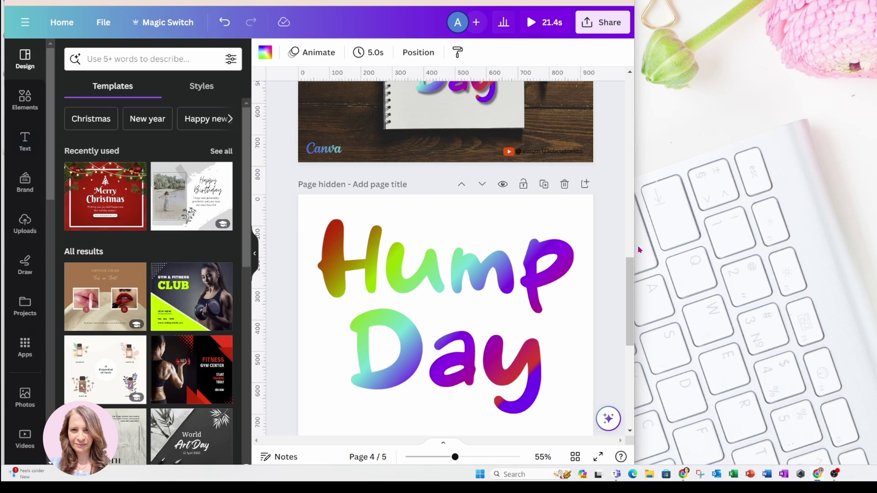
Widen the Canva window to full screen width and zoom the page to 76%.
drag(639, 250, 875, 237)
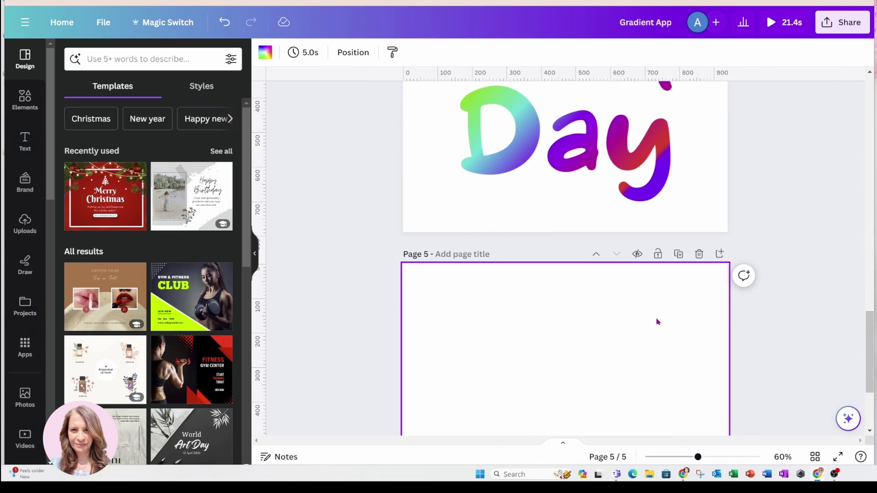
scroll(658, 322, down, 3)
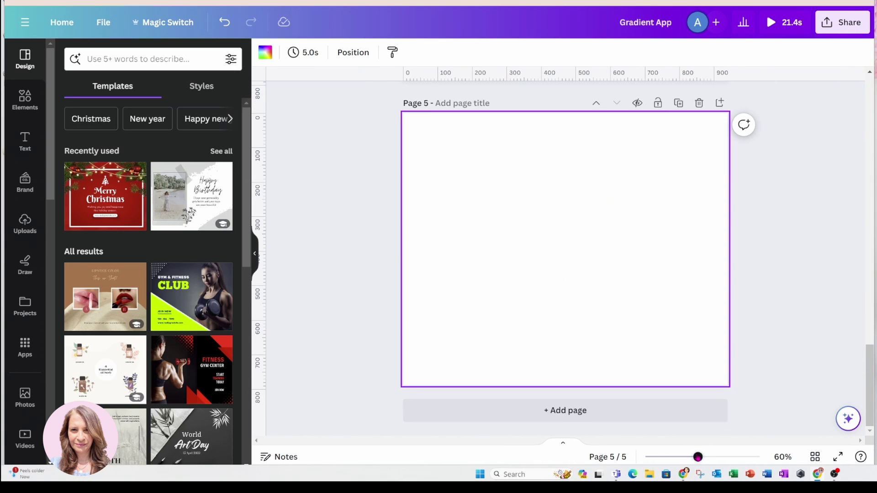
drag(698, 457, 705, 457)
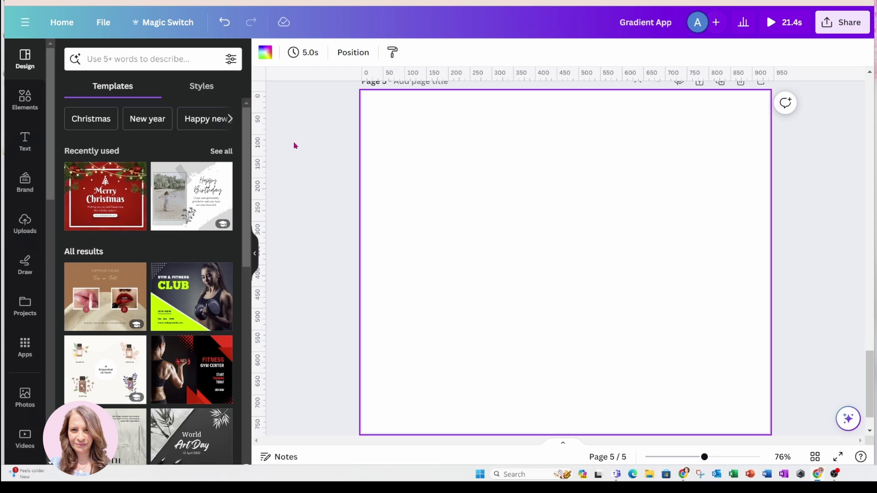
scroll(29, 116, down, 4)
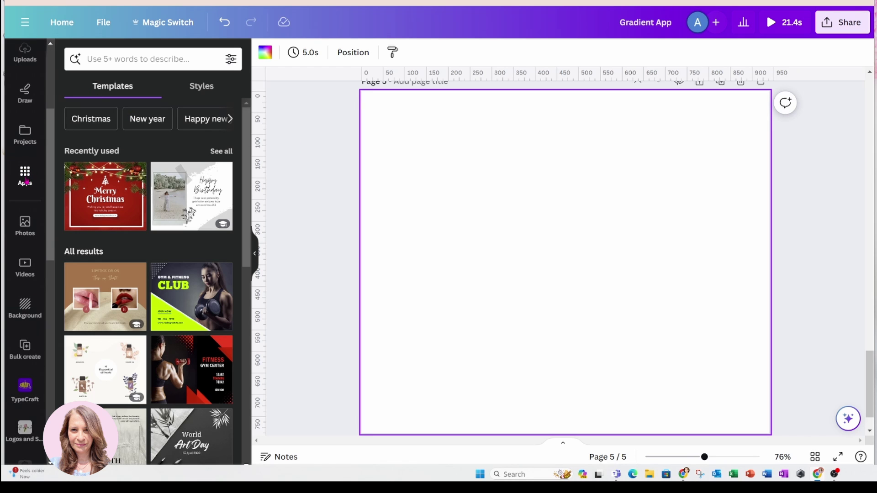
Search Canva apps for 'gradient' and open TypeGradient from the Mesh Gradient results.
click(24, 174)
click(103, 58)
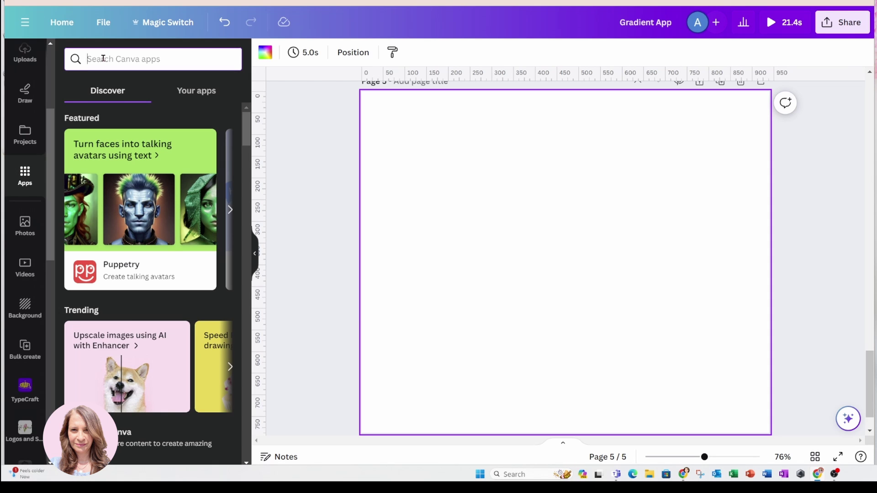
text(gradient)
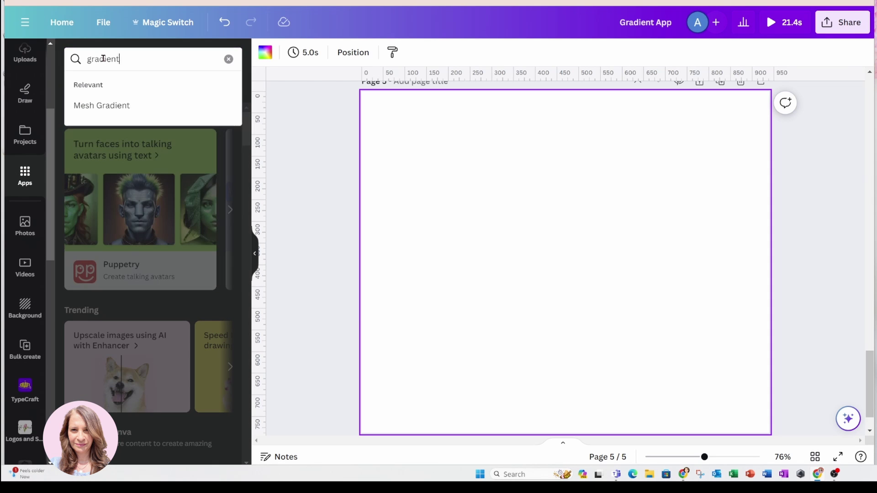
click(109, 106)
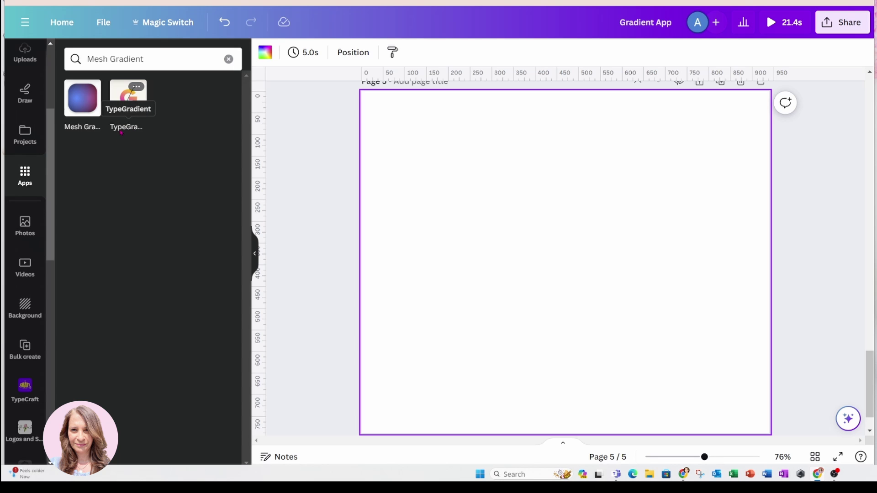
click(128, 97)
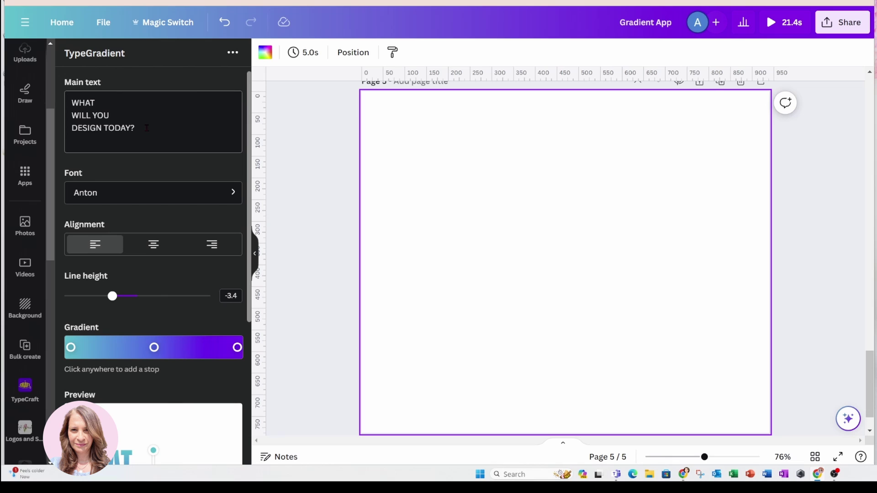
Replace the placeholder main text with 'Hump Day' and set its font to Yok Puasa.
drag(148, 128, 57, 104)
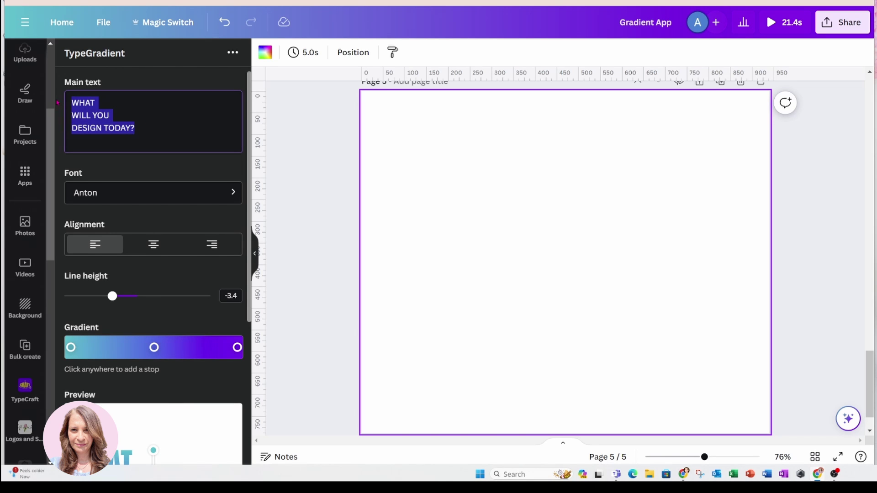
text(Hump Day)
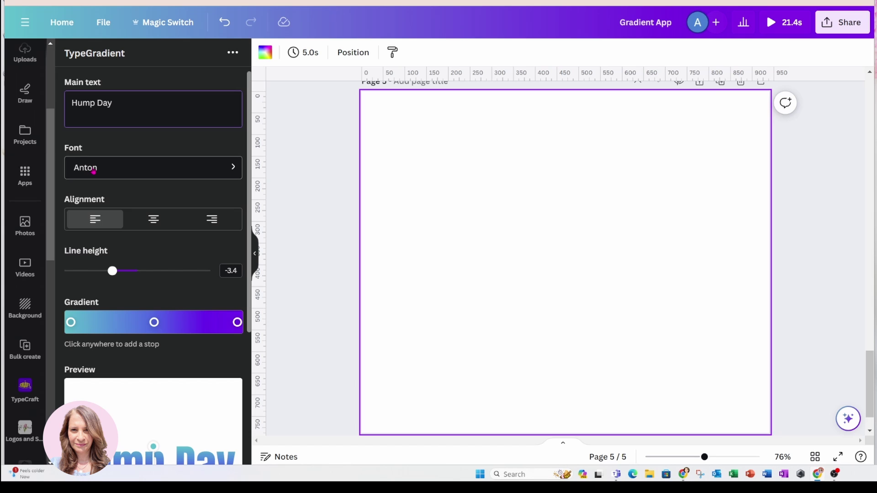
click(93, 172)
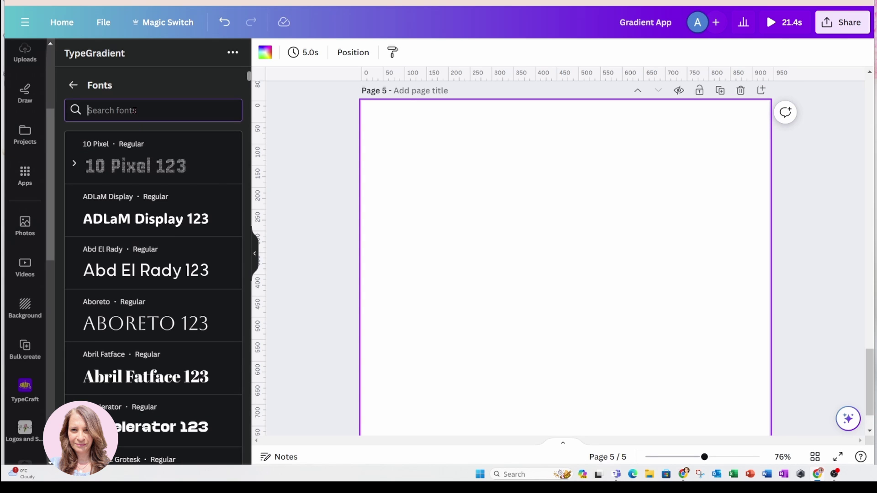
text(yok)
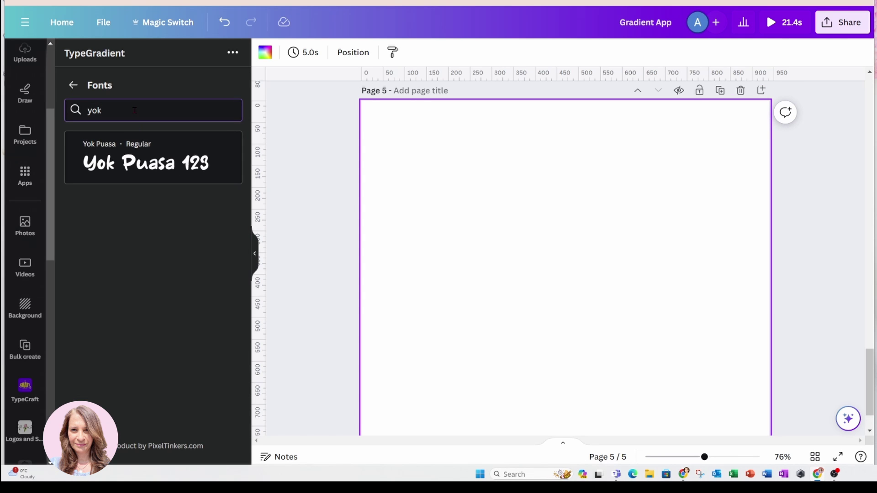
click(138, 173)
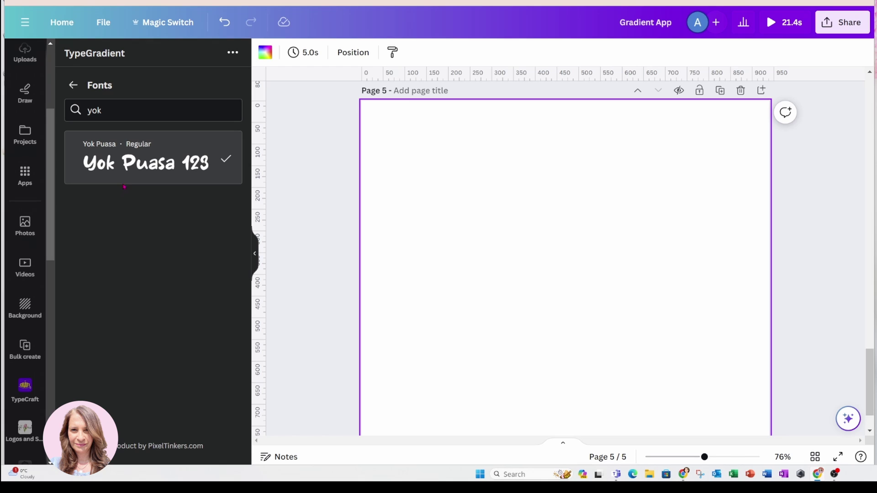
click(72, 85)
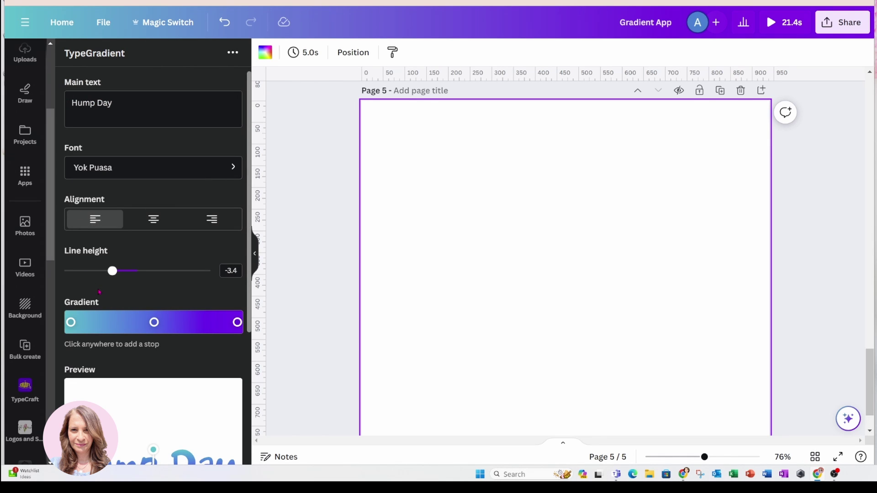
Break 'Hump Day' onto two lines with Day under Hump, and centre-align it.
scroll(163, 402, down, 2)
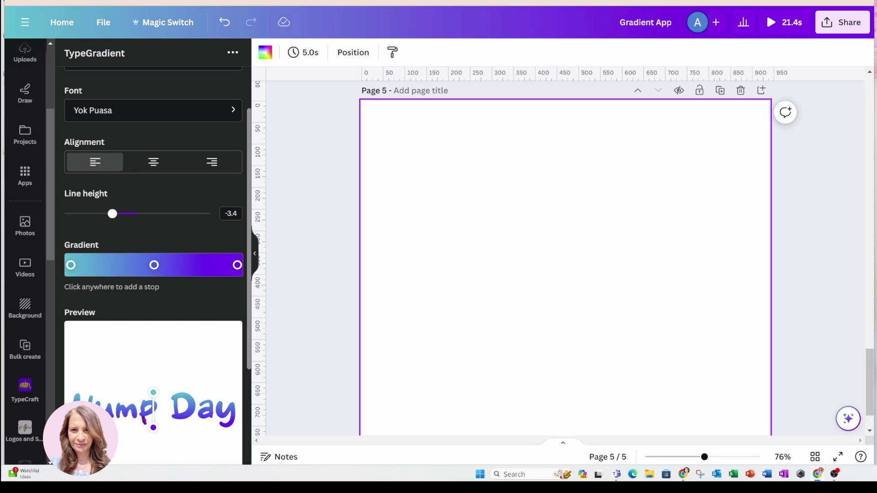
scroll(160, 418, down, 2)
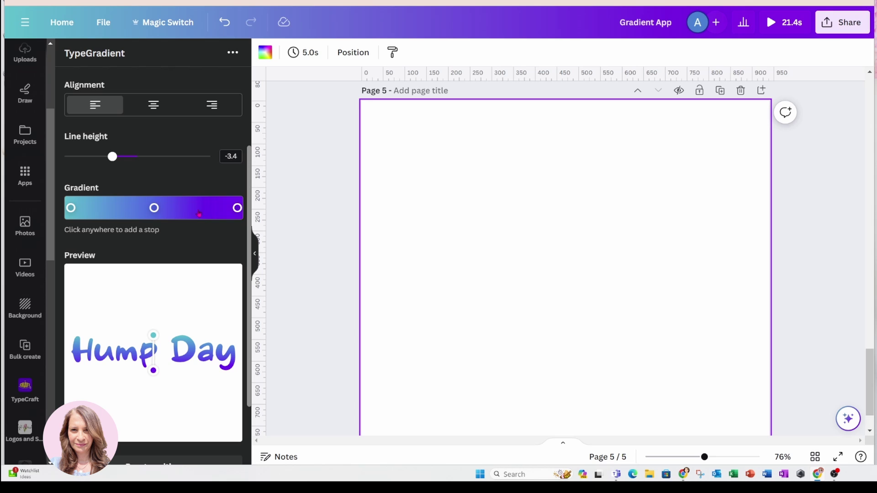
scroll(188, 270, up, 2)
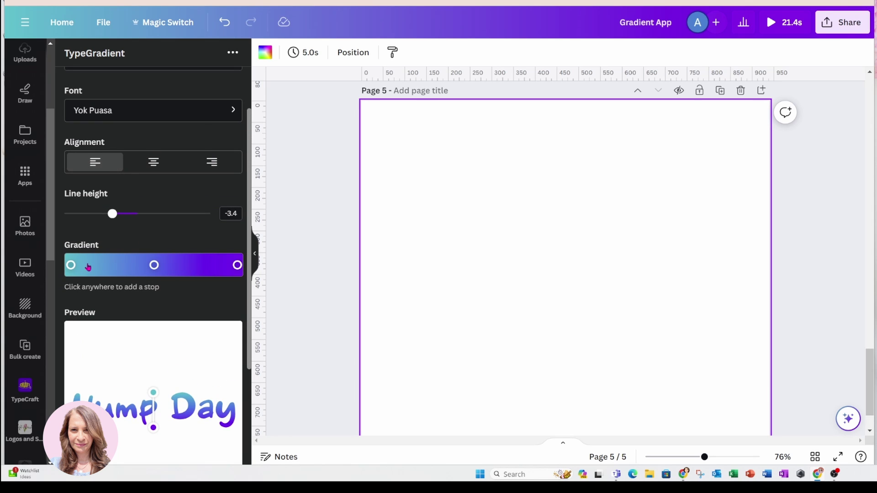
scroll(162, 285, up, 2)
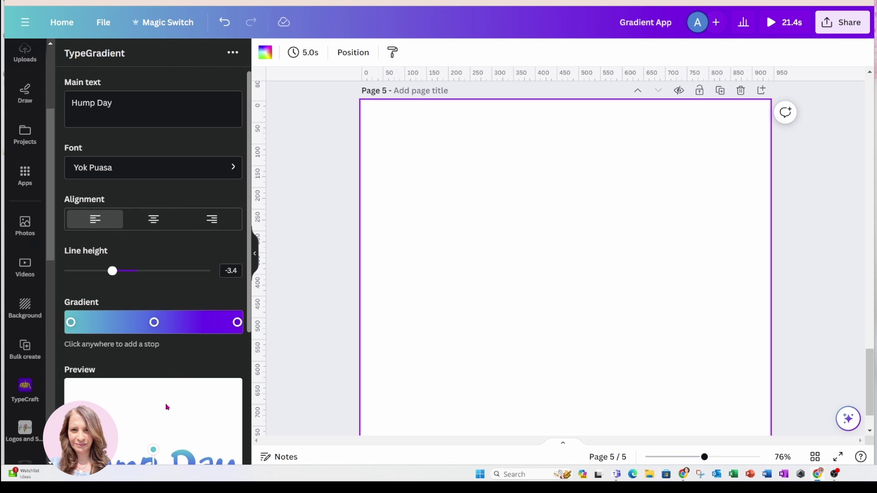
scroll(166, 407, down, 2)
scroll(167, 407, down, 1)
scroll(166, 357, up, 3)
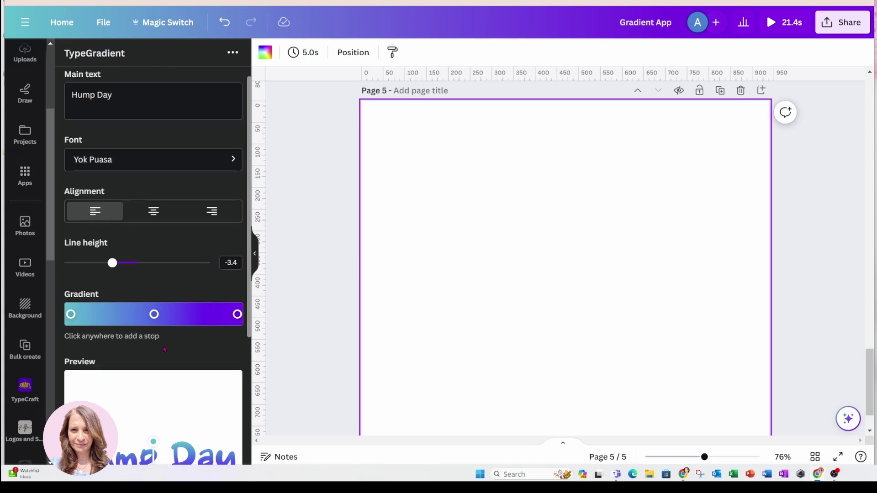
click(99, 106)
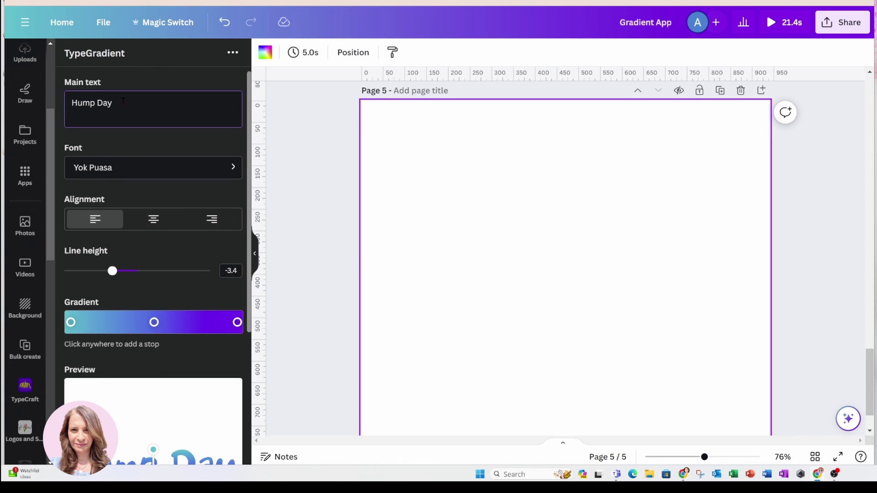
key(Return)
scroll(90, 385, down, 3)
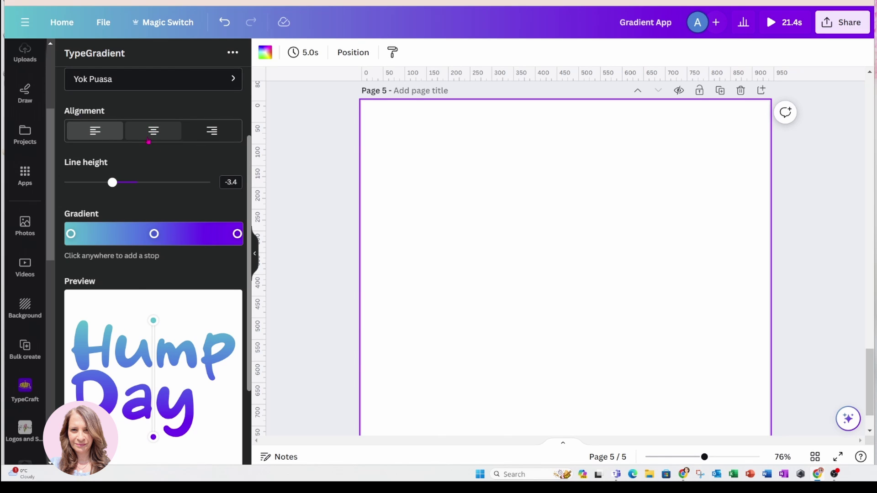
click(154, 137)
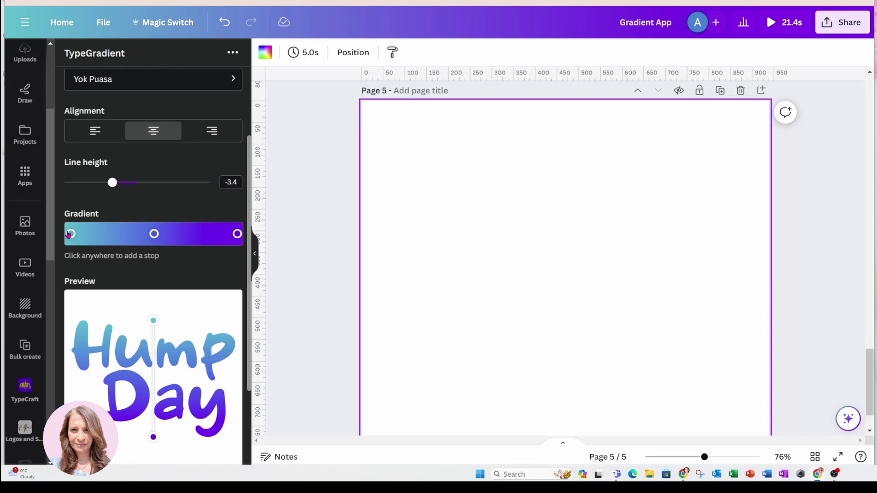
Recolour the gradient as a rainbow: red, a new yellow stop, green, purple and a red end.
click(71, 235)
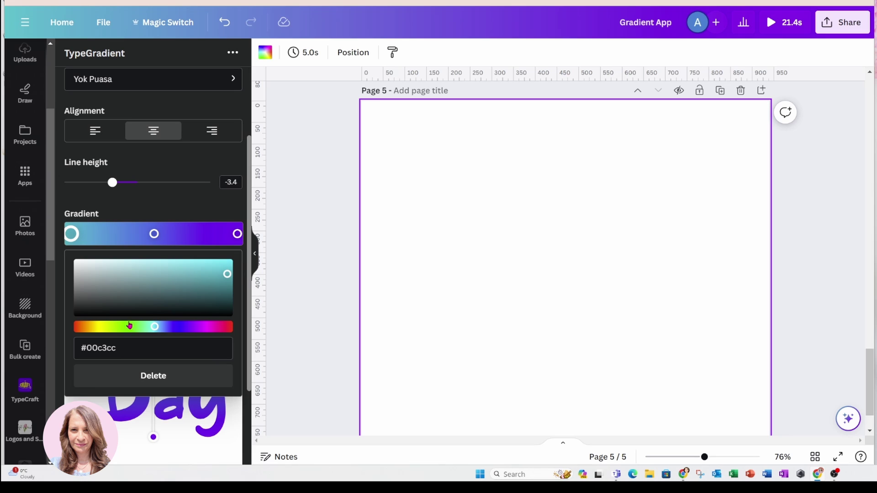
drag(153, 327, 79, 326)
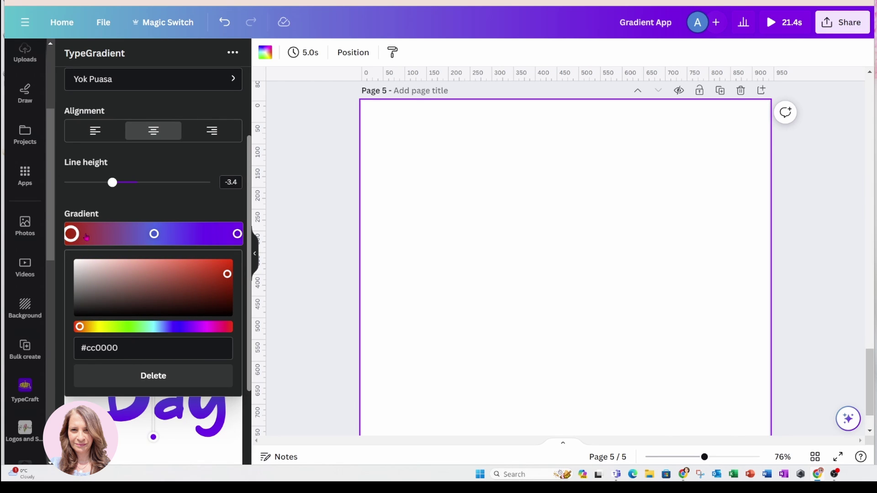
click(111, 236)
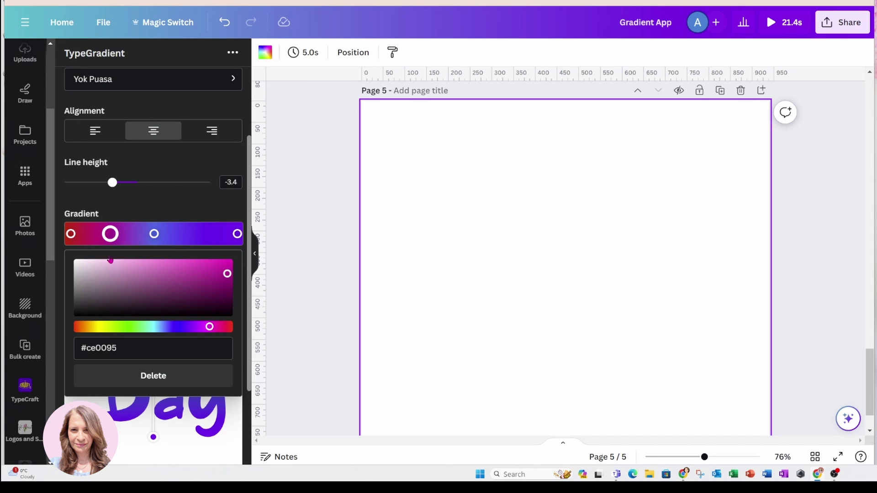
drag(208, 327, 97, 326)
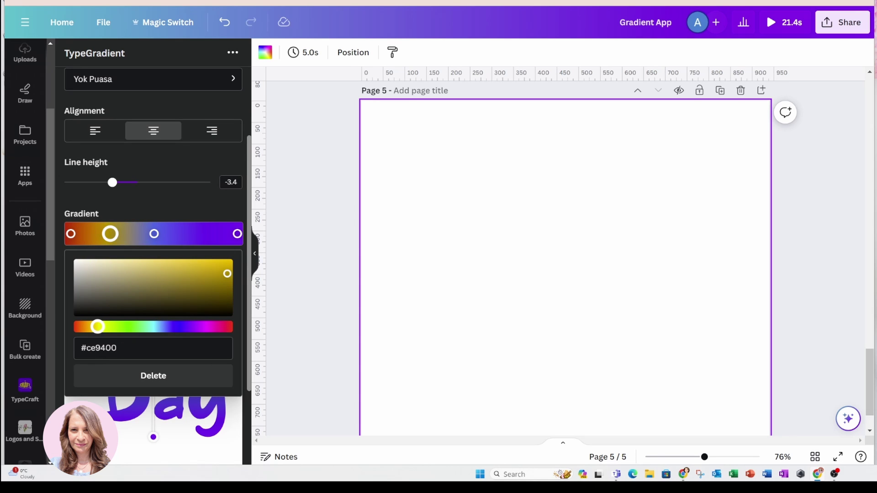
click(153, 235)
drag(164, 326, 144, 327)
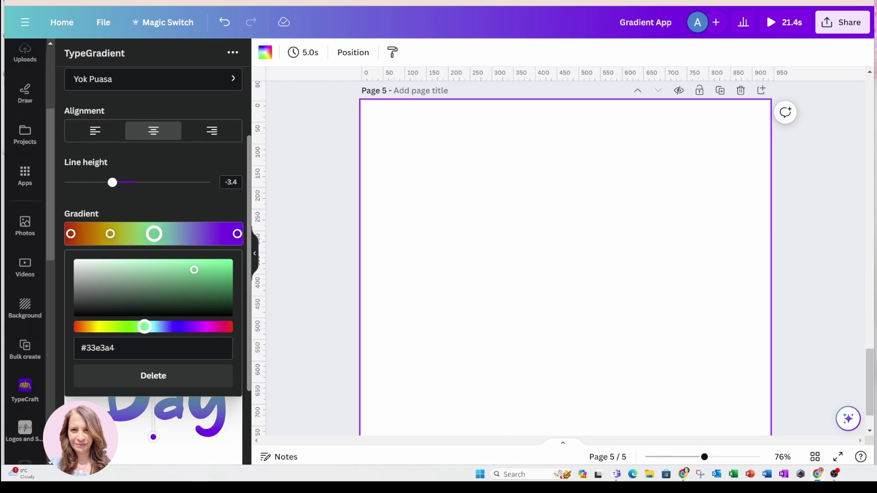
click(194, 234)
drag(161, 328, 224, 327)
click(238, 235)
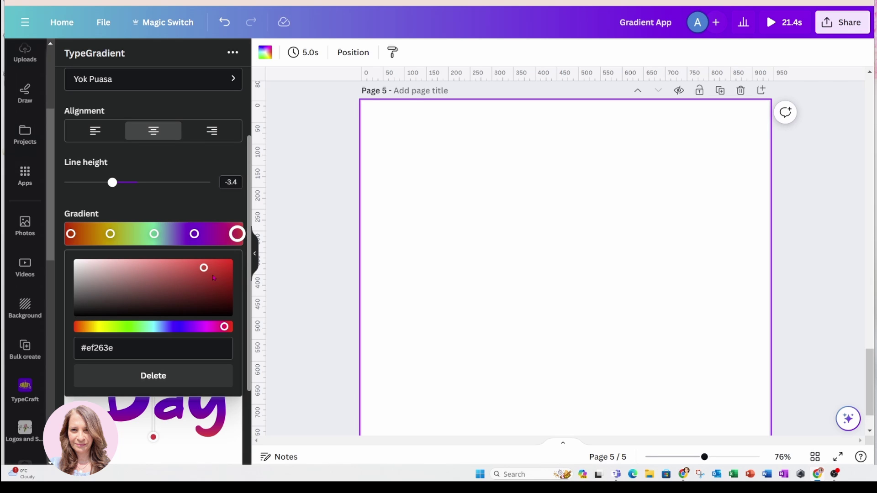
click(194, 200)
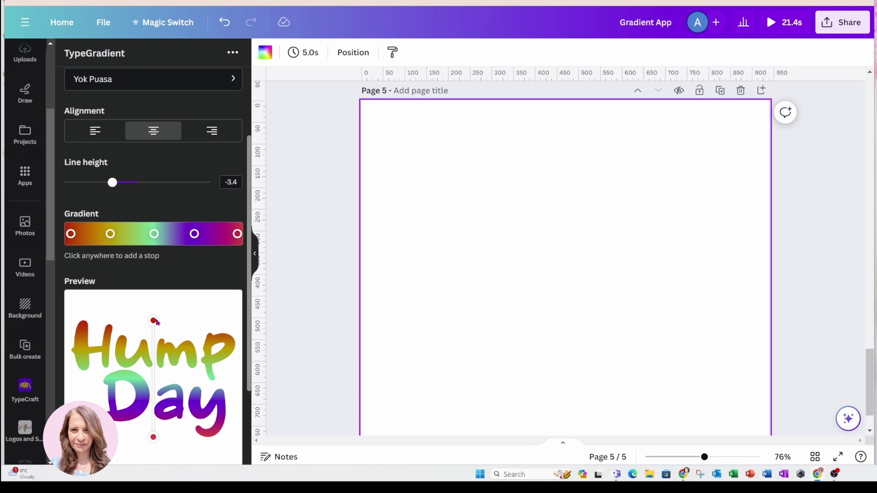
Angle the rainbow gradient diagonally from above the H to the bottom-right of Day.
drag(155, 322, 89, 331)
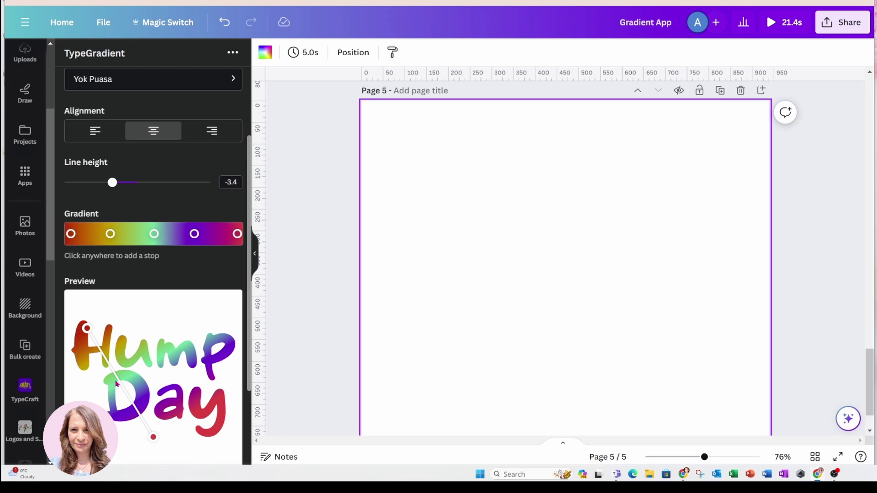
click(88, 329)
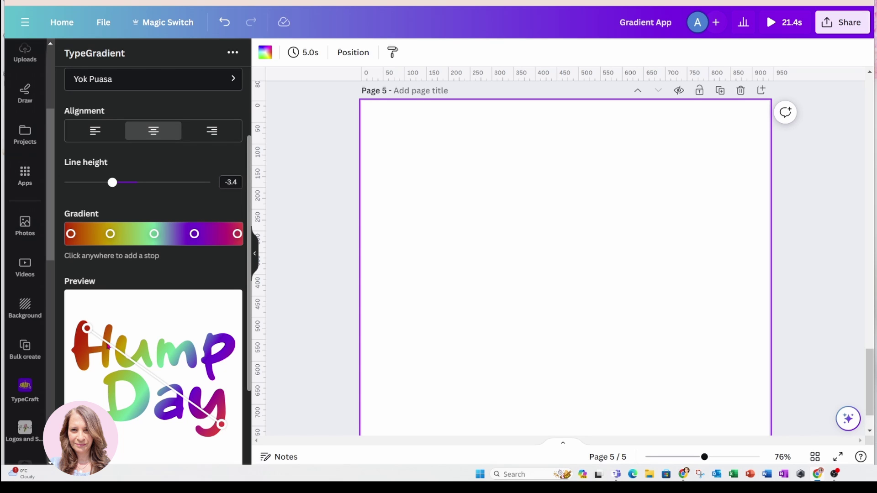
drag(88, 331, 224, 336)
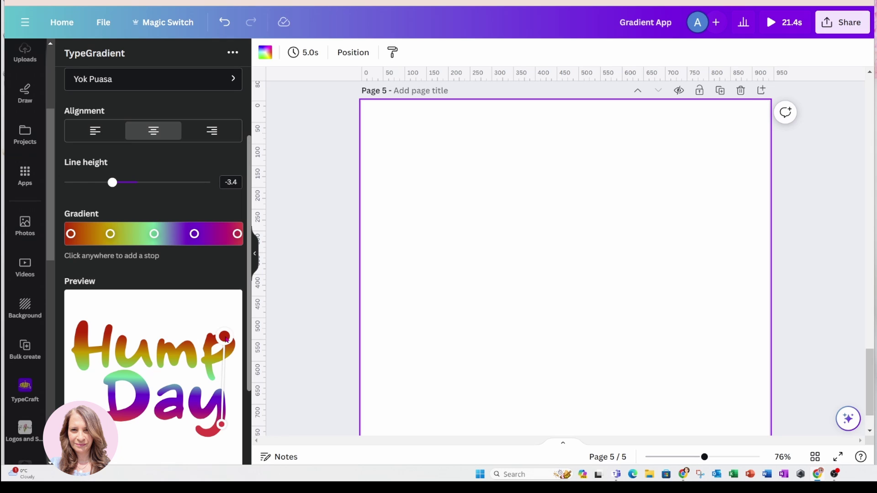
drag(224, 428, 112, 414)
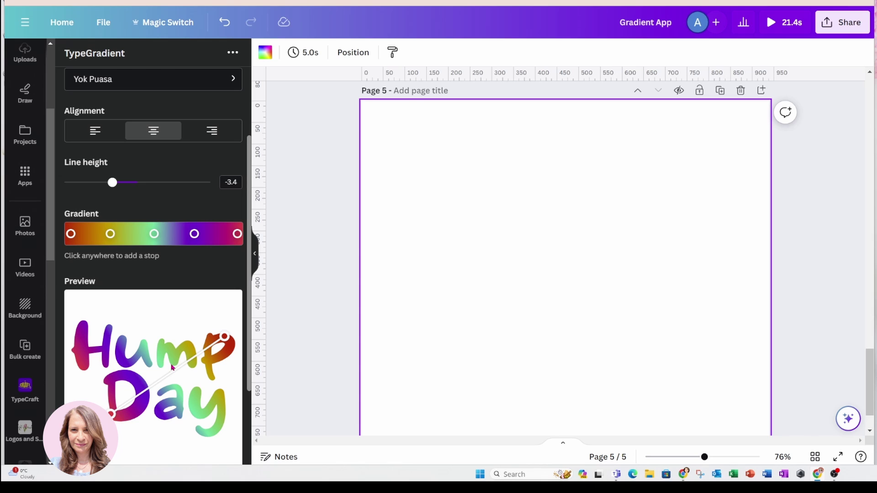
drag(225, 339, 85, 329)
drag(111, 414, 220, 429)
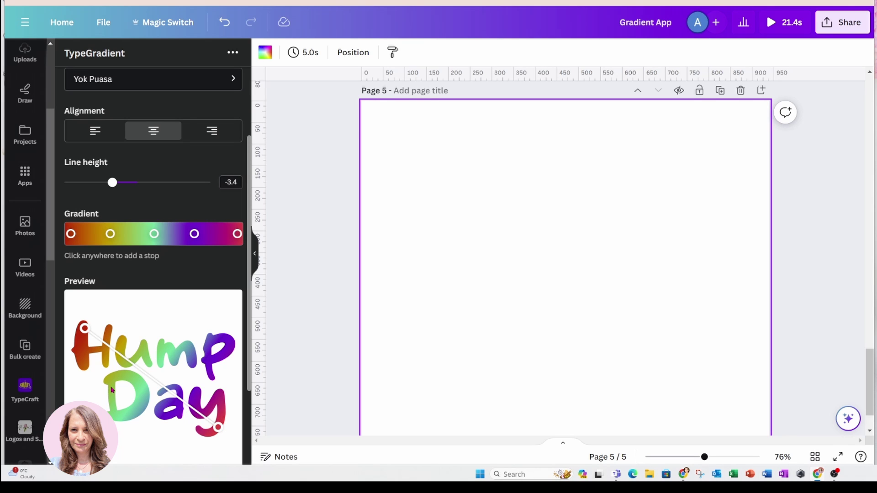
Add the gradient Hump Day text to page 5 and enlarge it to about 637 × 454.
scroll(112, 361, down, 2)
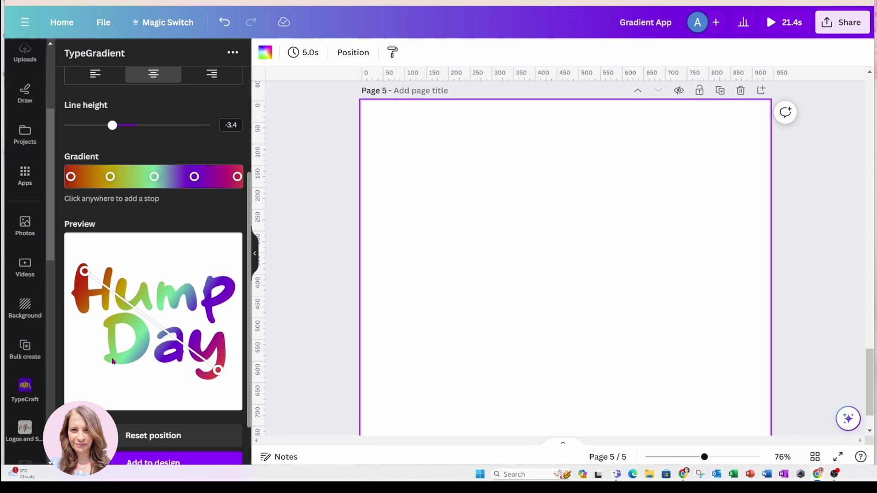
scroll(113, 360, down, 2)
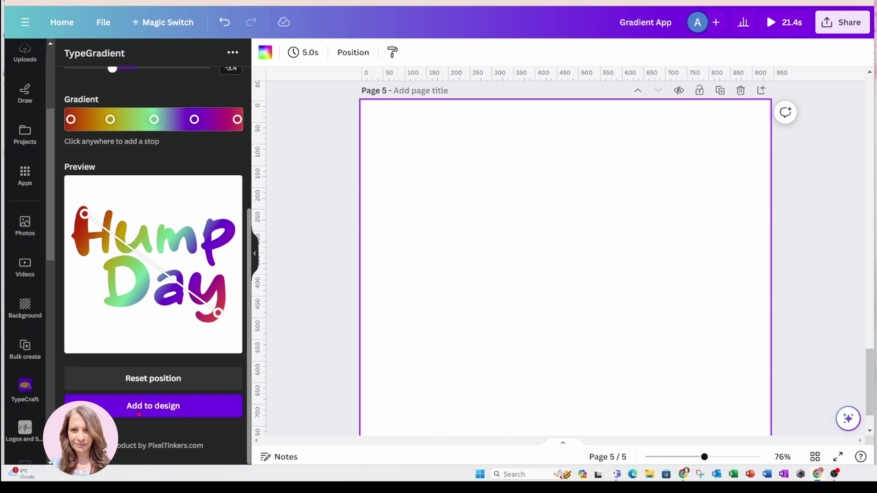
click(139, 414)
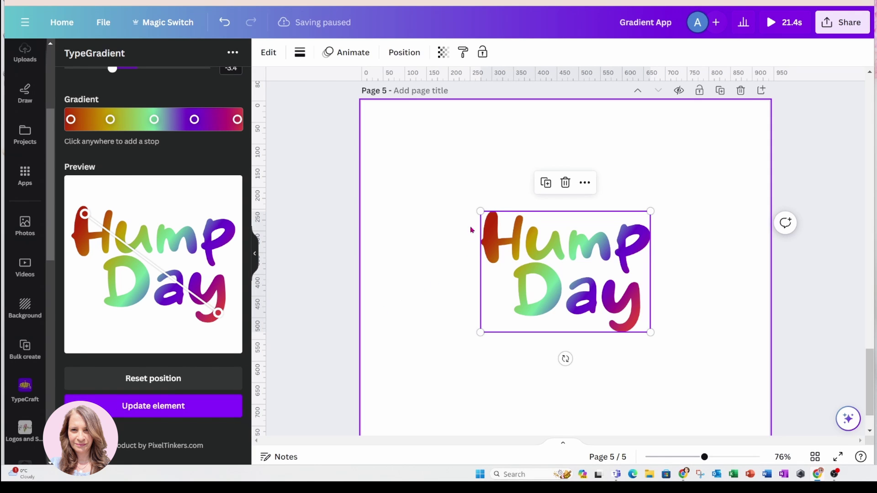
drag(480, 211, 423, 170)
drag(651, 332, 728, 385)
scroll(711, 356, down, 1)
drag(692, 281, 681, 296)
scroll(681, 298, up, 1)
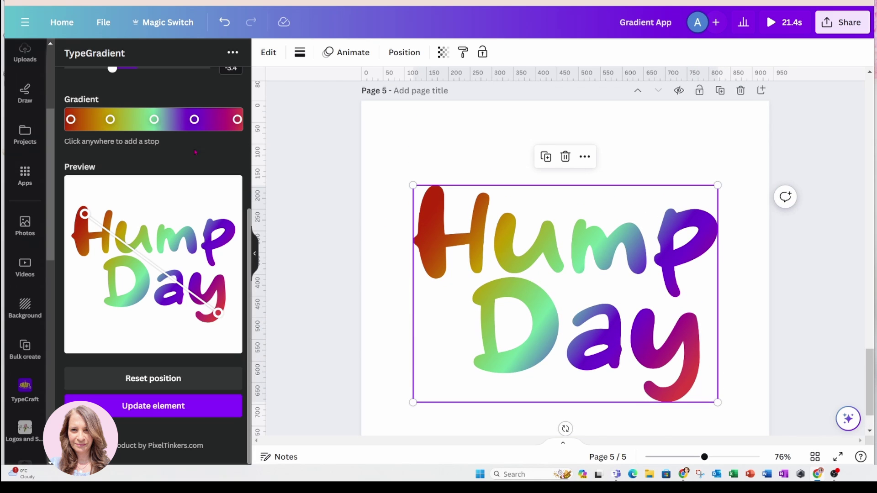
scroll(27, 141, up, 3)
click(25, 98)
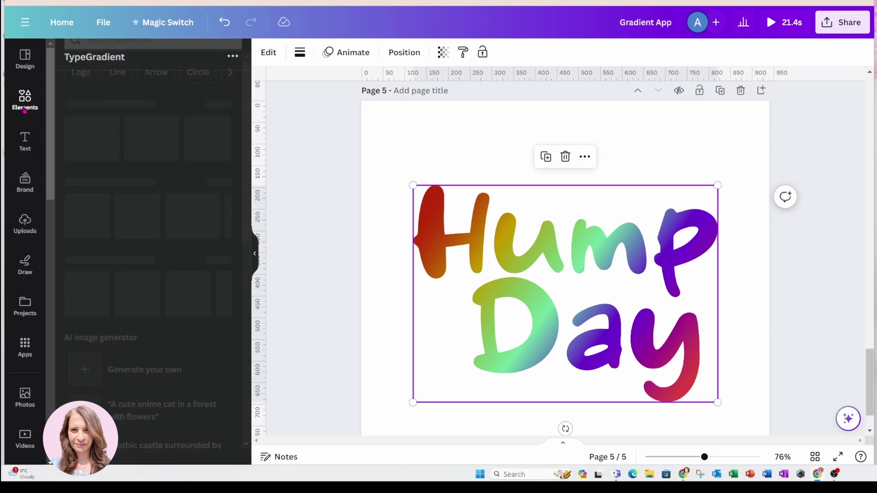
Search the elements library for 'butterfly' and show only video results.
click(100, 58)
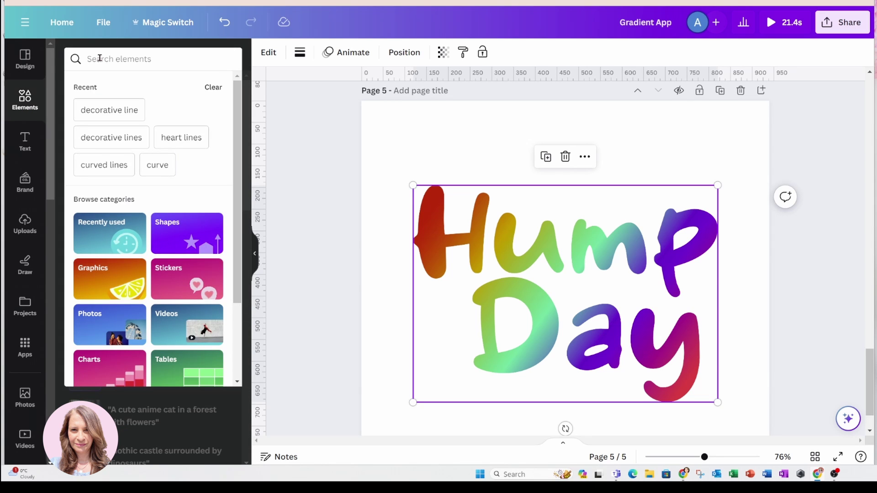
text(butterfly)
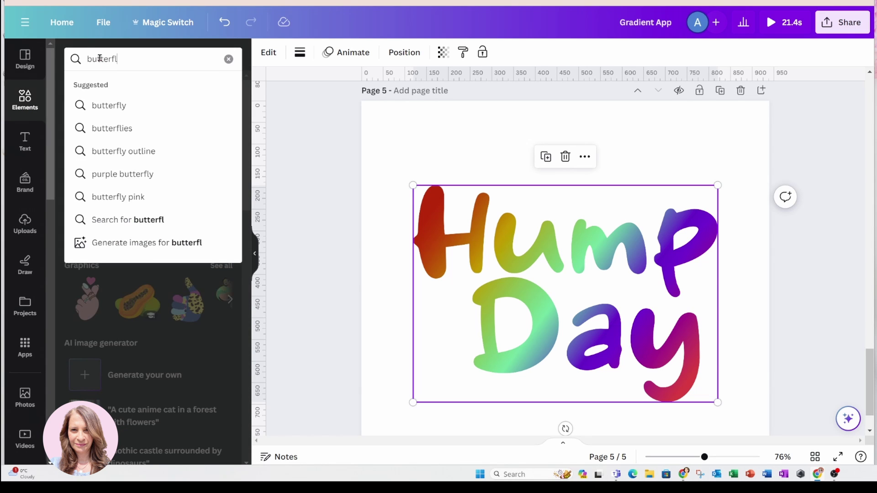
key(Return)
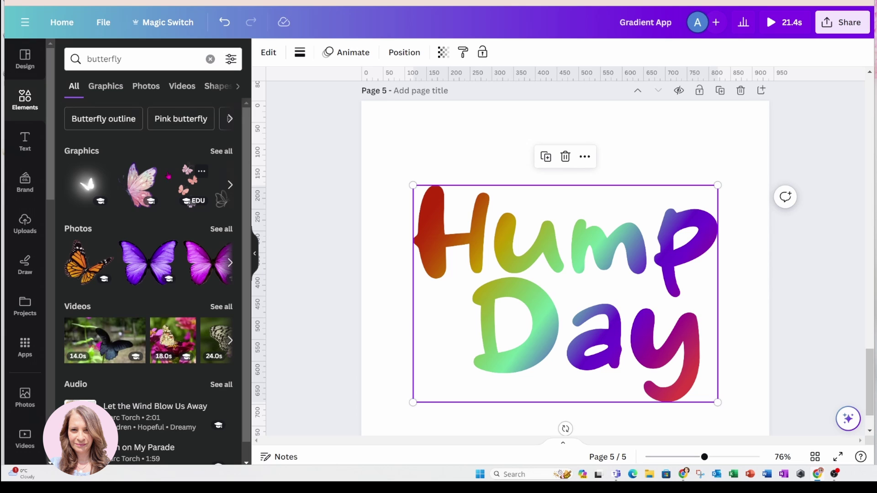
click(224, 308)
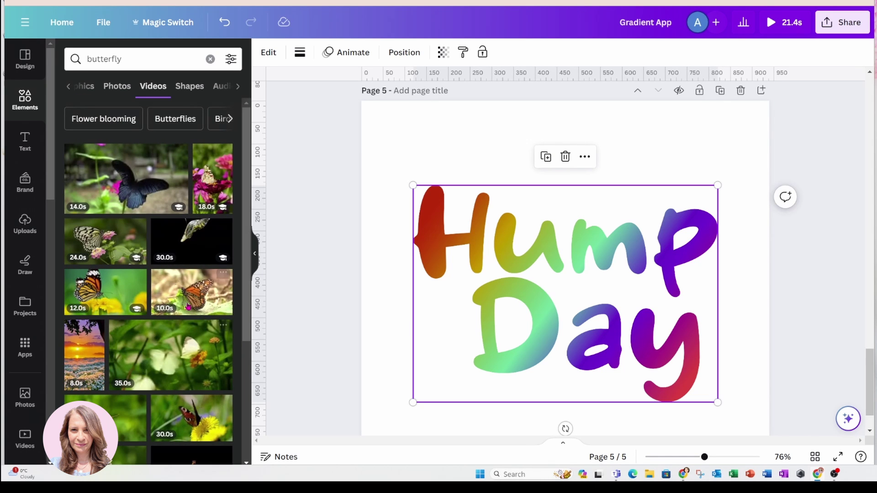
Add the 16.0s butterfly-on-clover video to the page.
scroll(189, 301, down, 5)
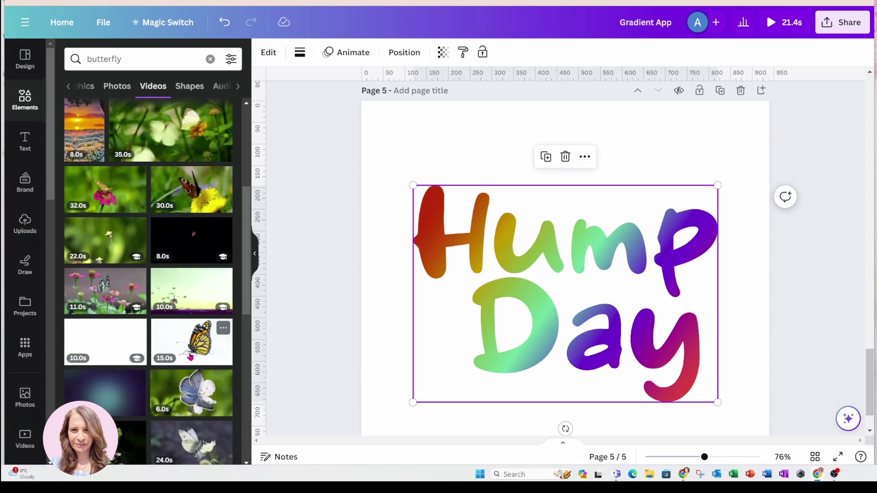
scroll(191, 356, down, 5)
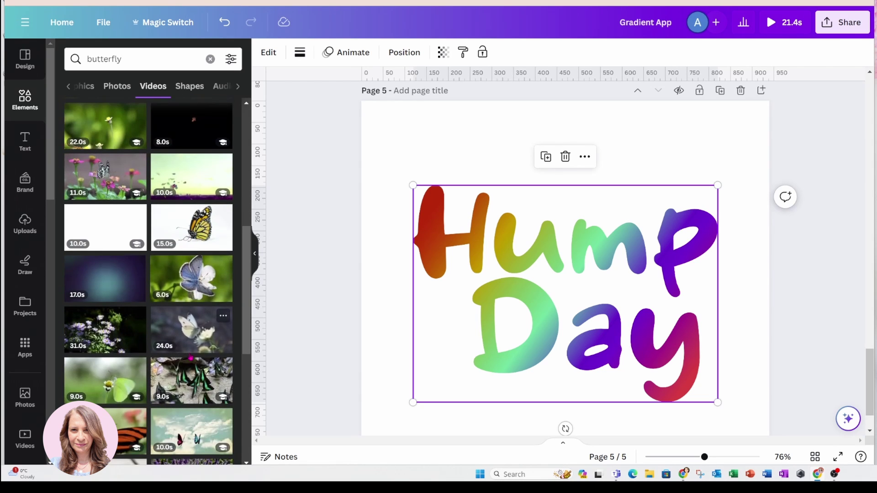
scroll(190, 357, down, 3)
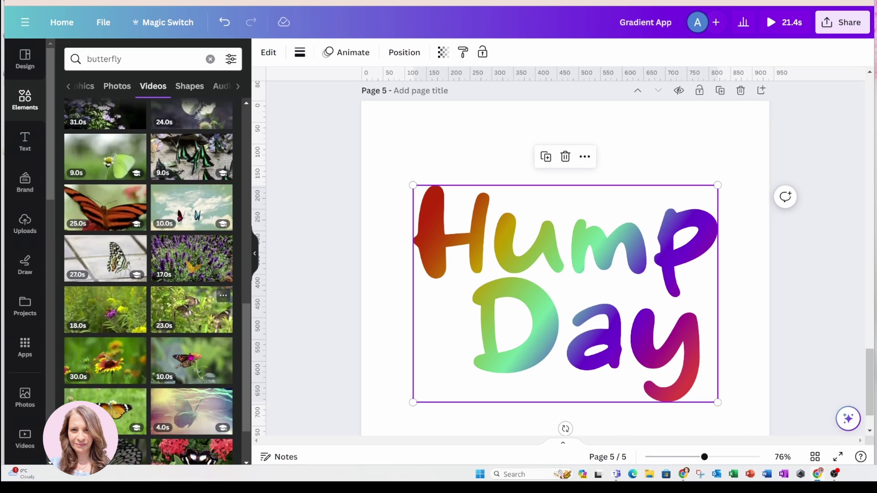
scroll(190, 357, down, 3)
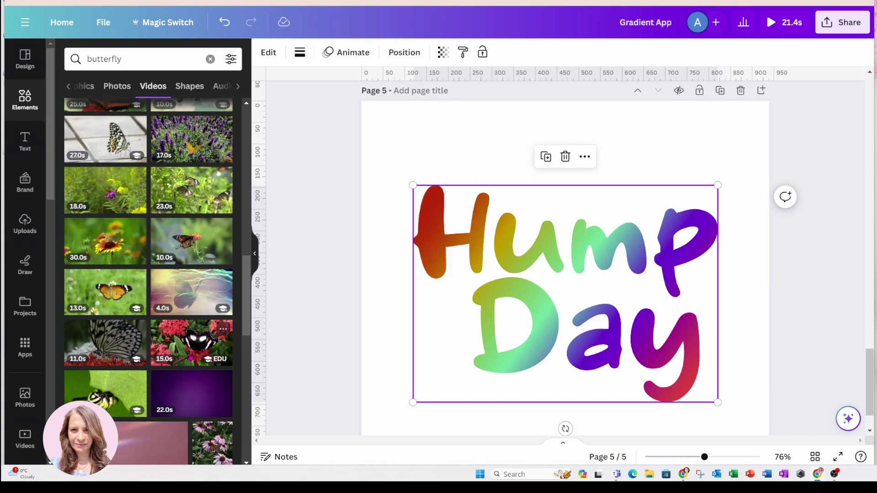
scroll(191, 358, down, 6)
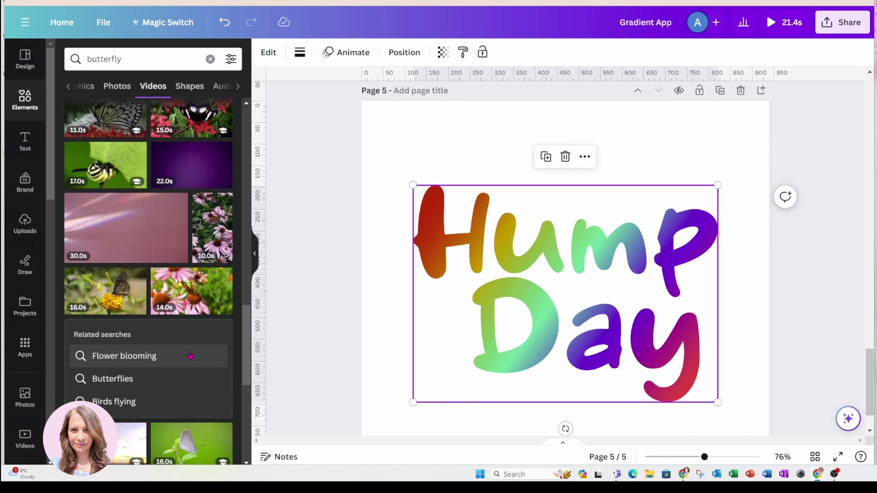
scroll(191, 356, down, 5)
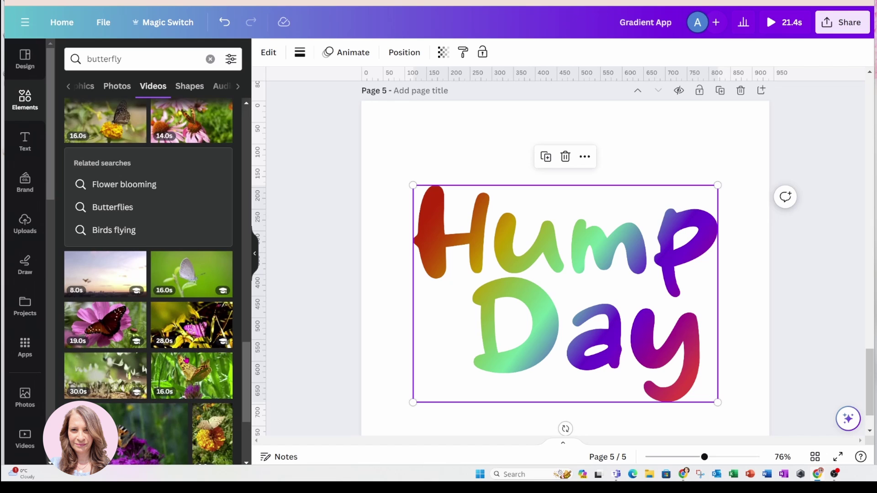
scroll(186, 360, down, 2)
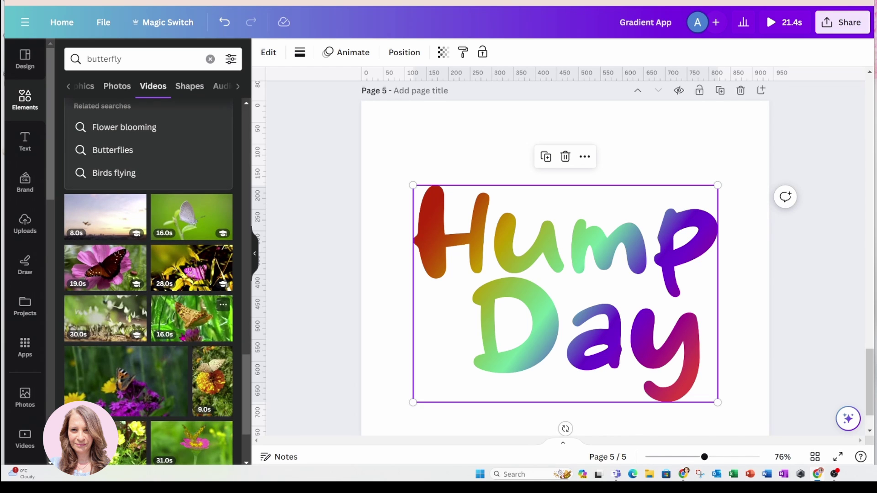
scroll(192, 320, down, 2)
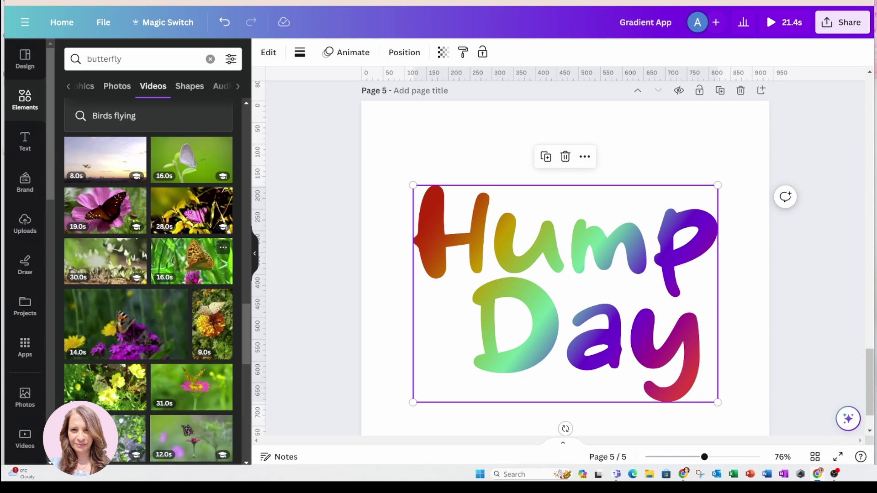
click(192, 261)
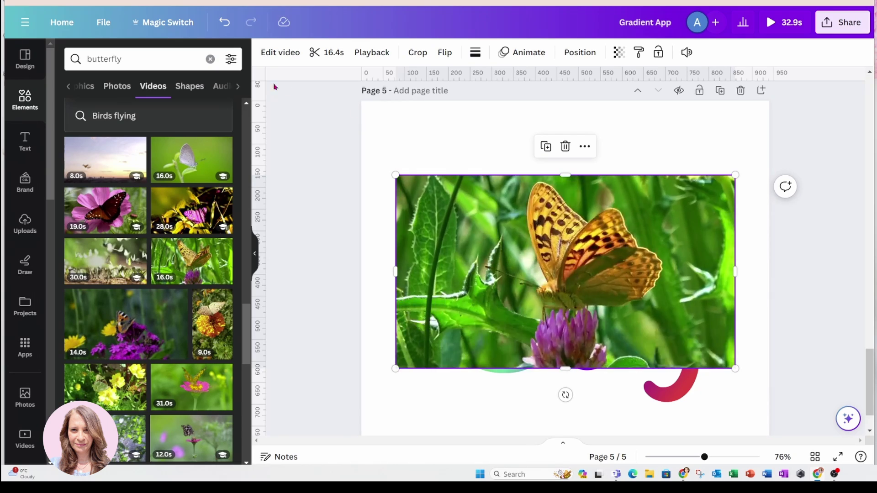
Remove the butterfly video's background, then shrink it and place it over the 'p' of Hump.
click(274, 53)
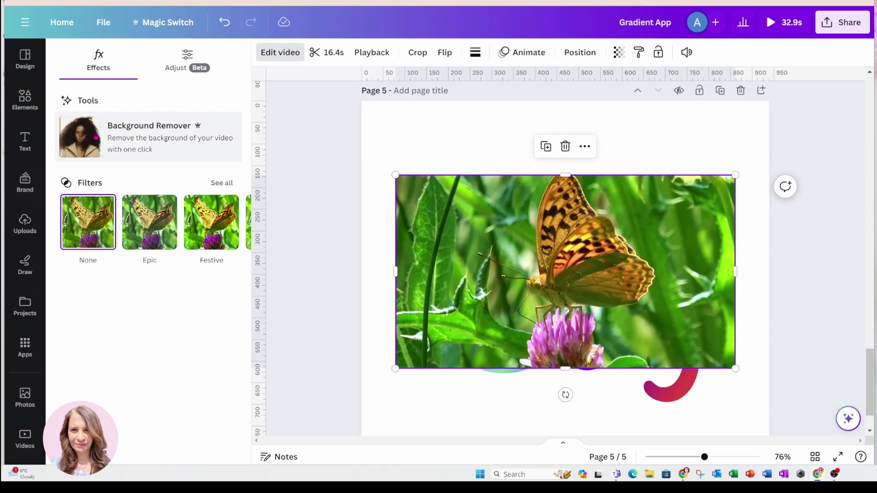
click(96, 137)
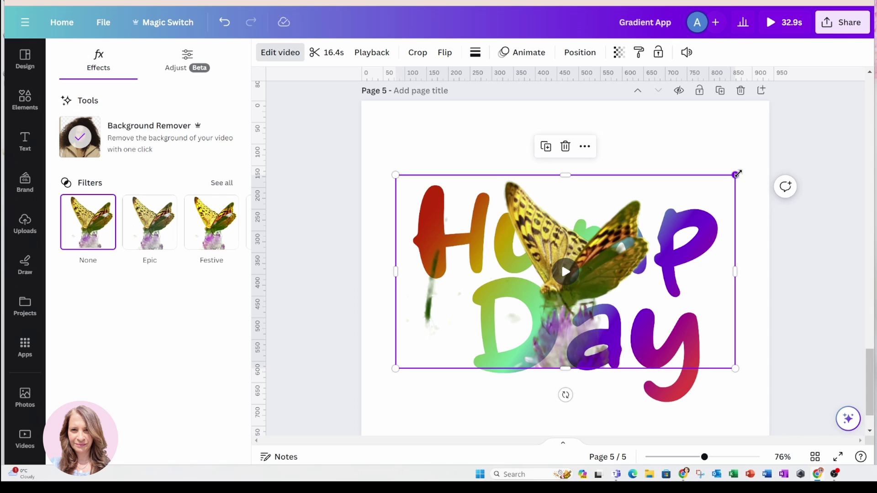
drag(737, 173, 631, 235)
drag(537, 288, 683, 169)
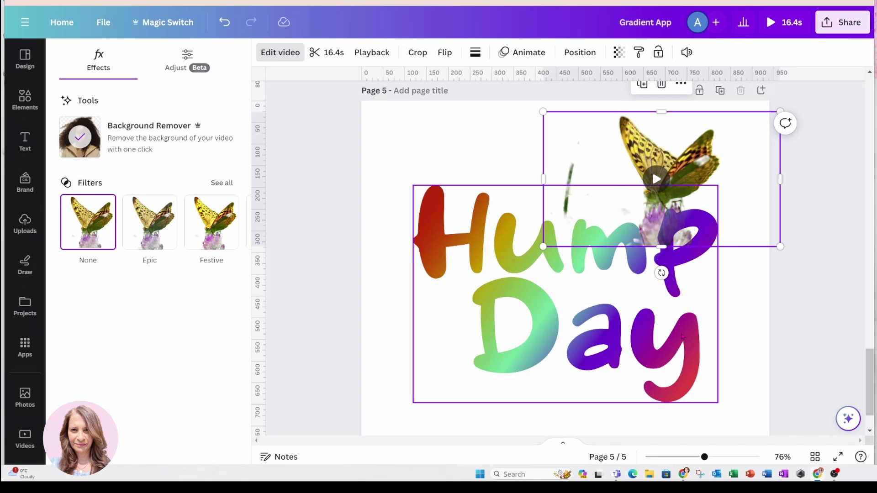
Preview the design full screen, then narrow the butterfly video and tilt it about 10°.
click(777, 26)
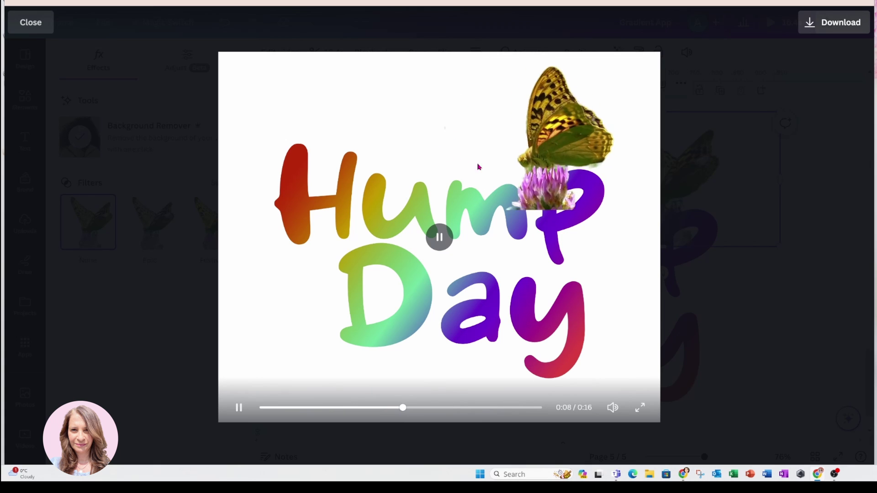
key(Escape)
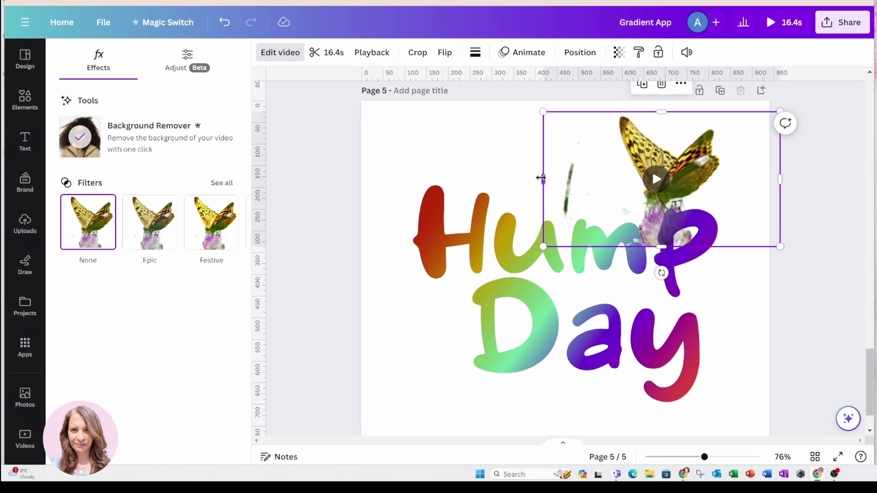
drag(543, 179, 588, 178)
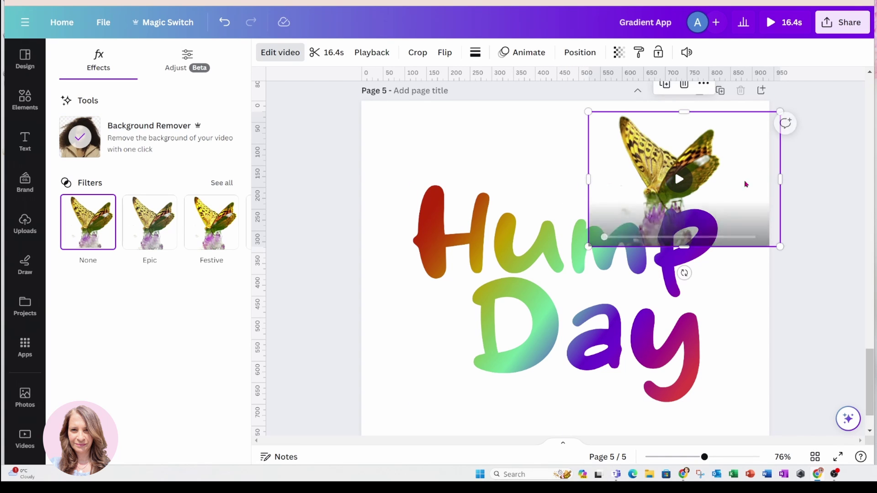
drag(780, 178, 741, 183)
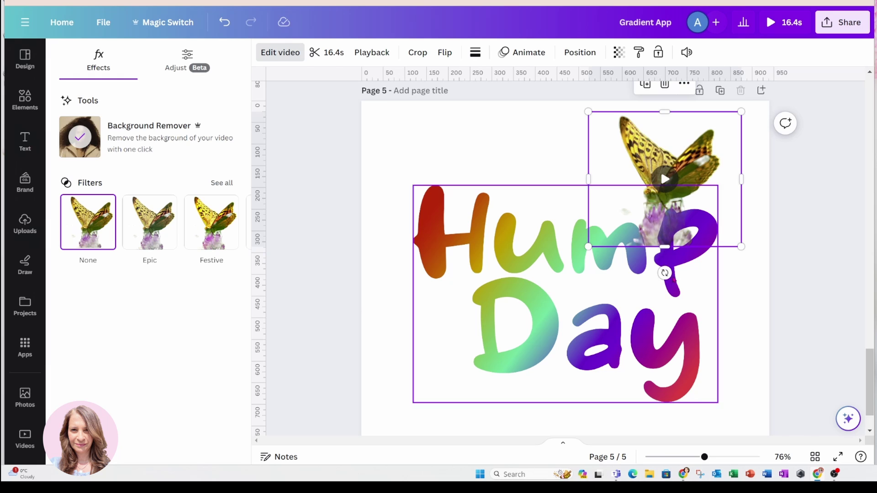
drag(665, 258, 646, 279)
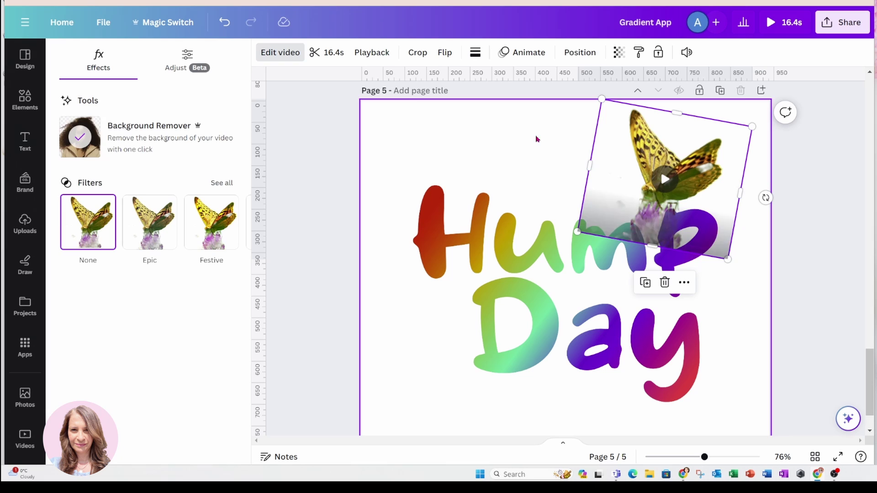
Send the butterfly video backward behind the Hump Day text.
click(571, 56)
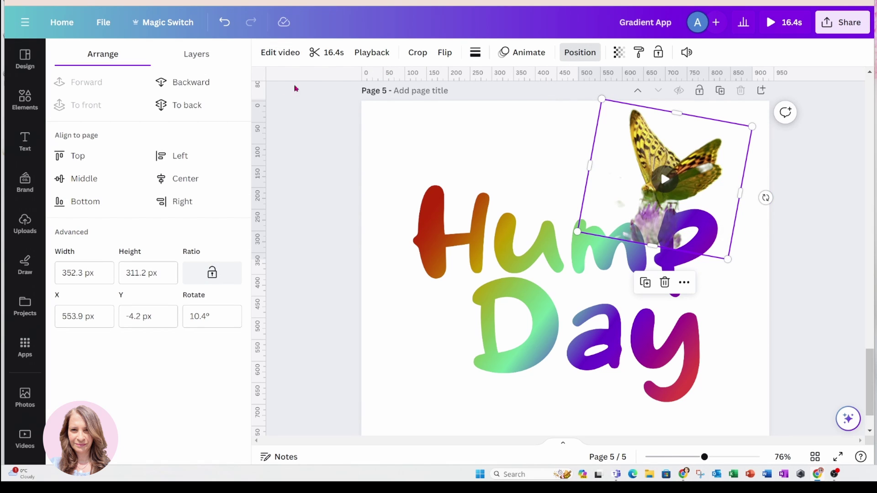
click(206, 84)
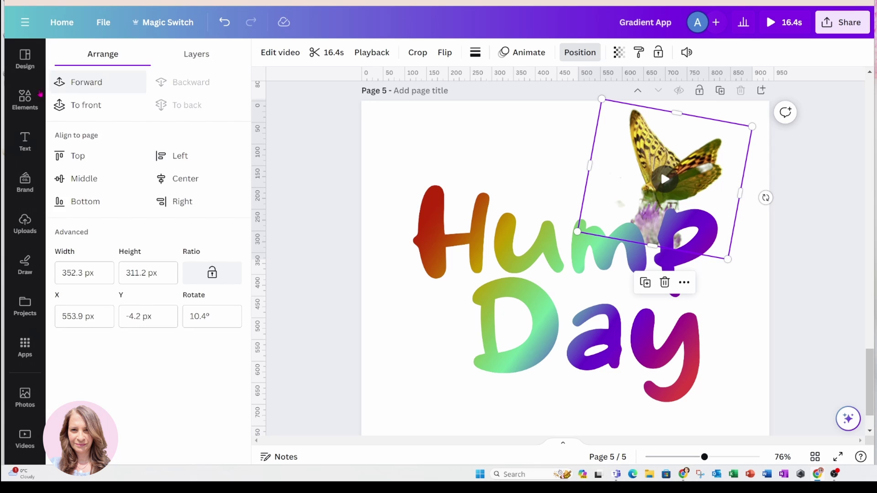
click(25, 98)
click(159, 55)
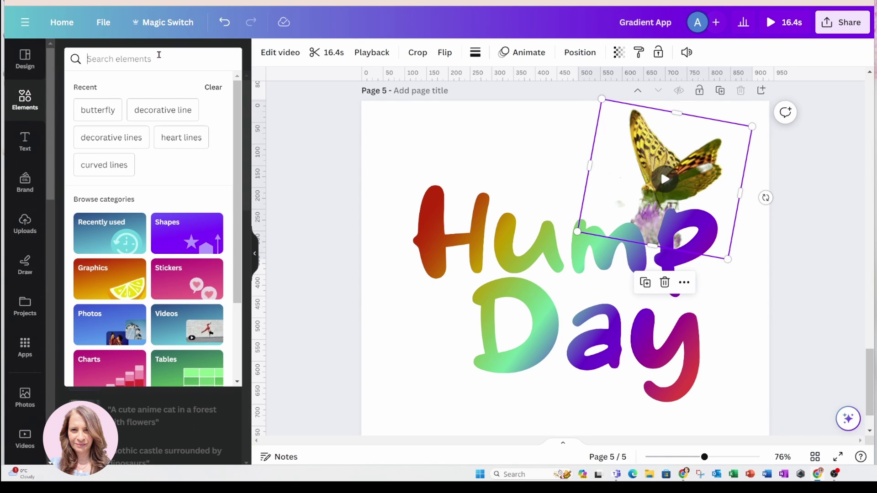
Search Elements for 'white shadows' and add the soft round radial shadow graphic over the Hump Day text.
text(white shadows)
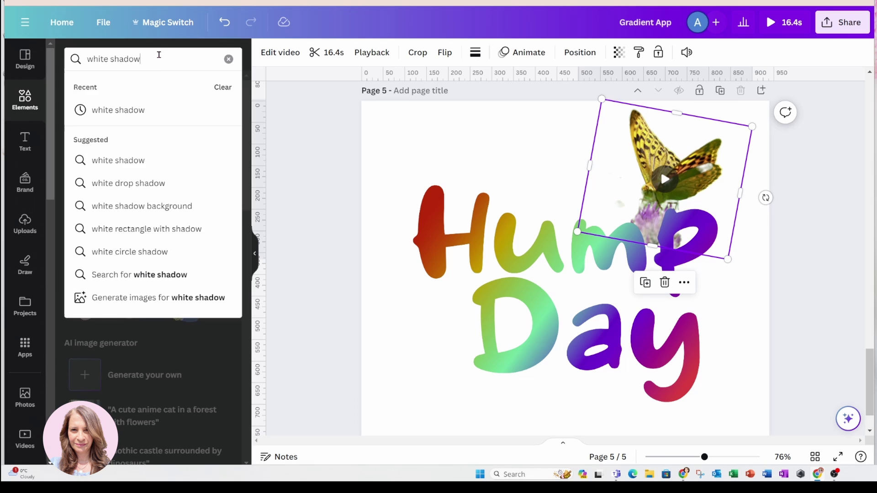
key(Return)
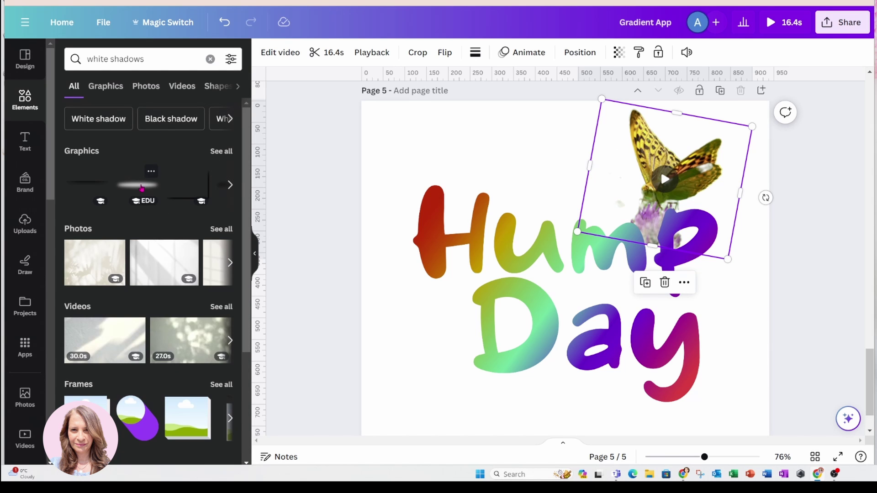
click(213, 155)
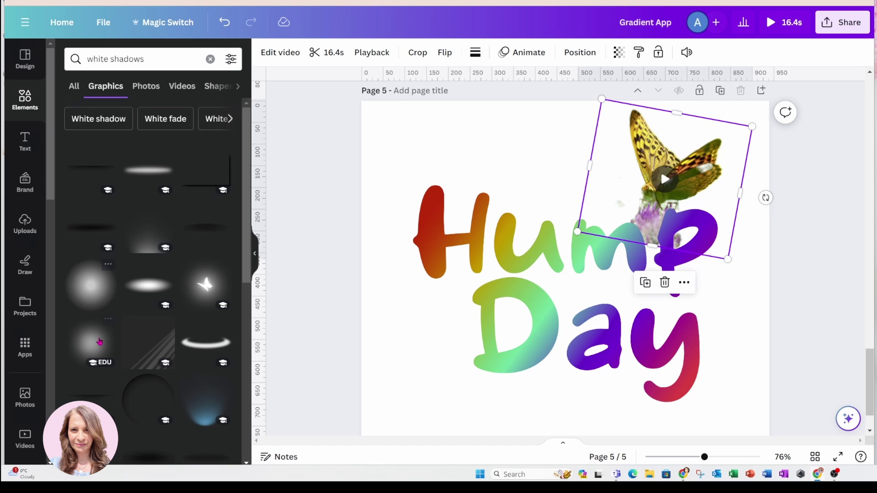
click(89, 344)
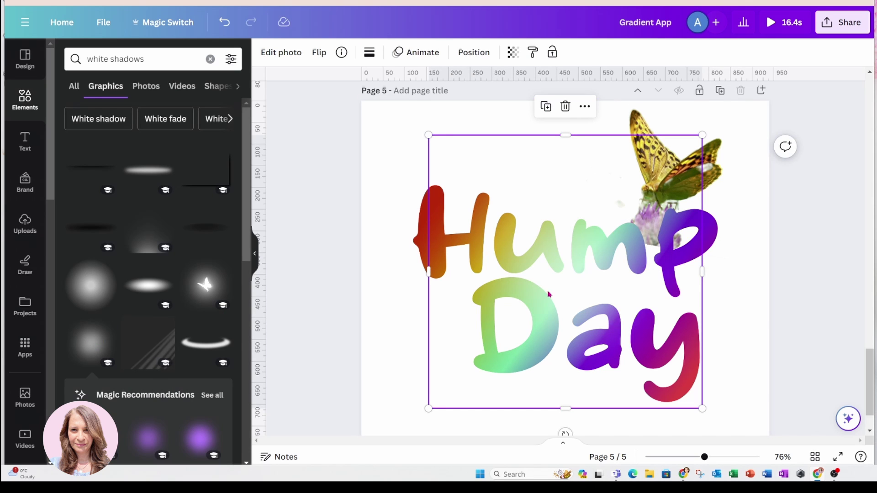
drag(549, 294, 539, 276)
click(486, 117)
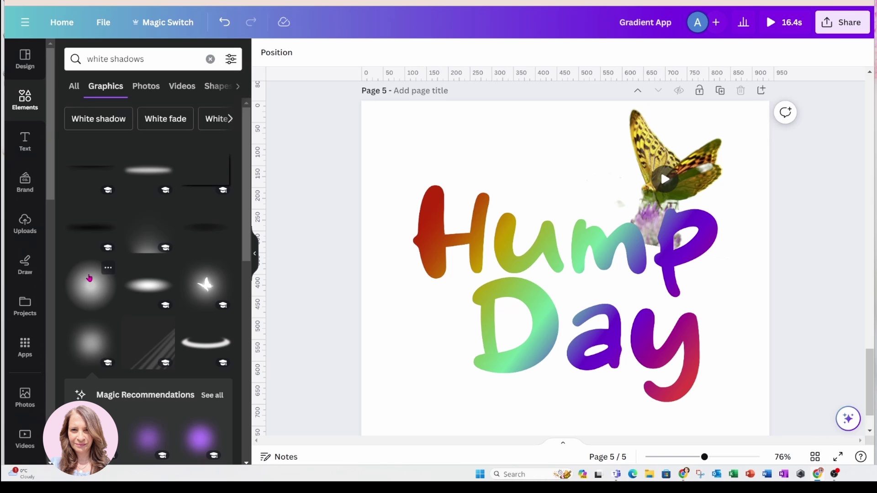
click(89, 278)
Recolour the radial shadow white and move it up over the 'p'.
click(397, 53)
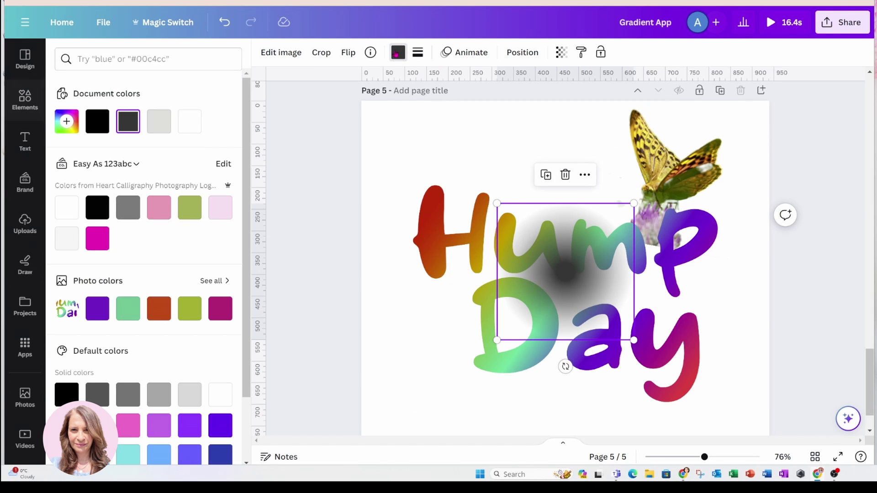
click(190, 122)
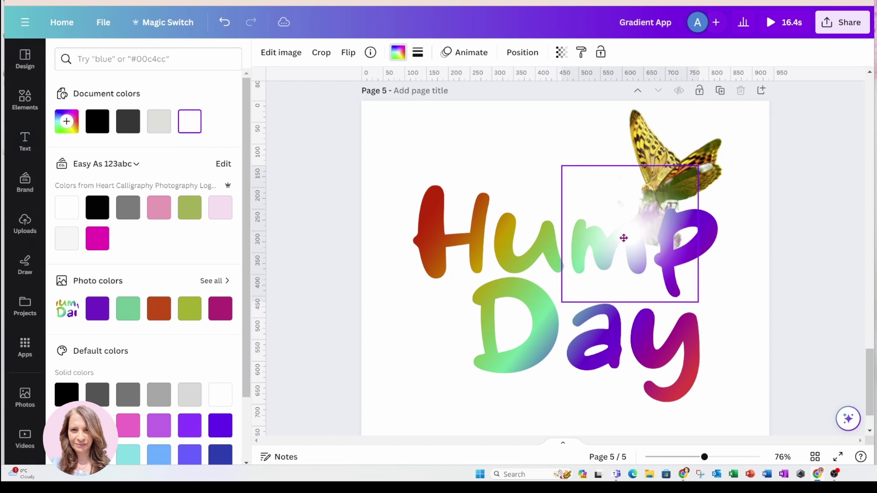
drag(624, 238, 631, 225)
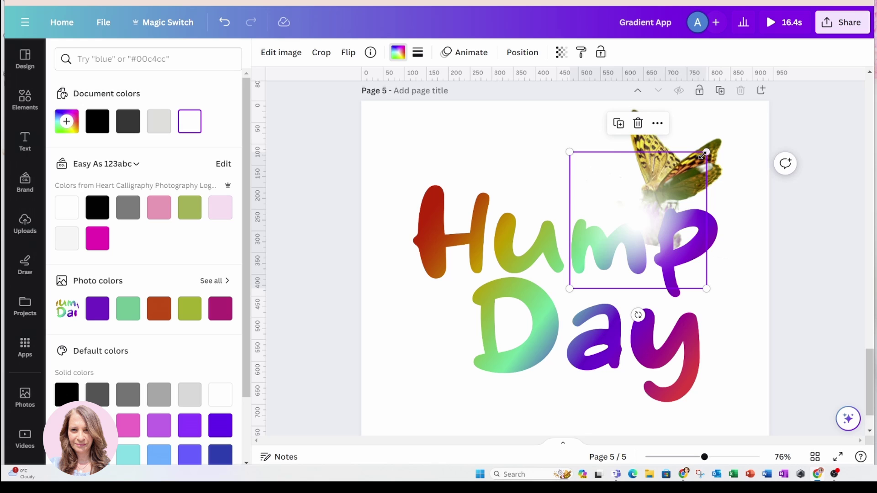
Shrink the white glow, set it just below the butterfly, and duplicate it.
drag(706, 152, 644, 215)
drag(602, 256, 634, 226)
drag(674, 186, 656, 201)
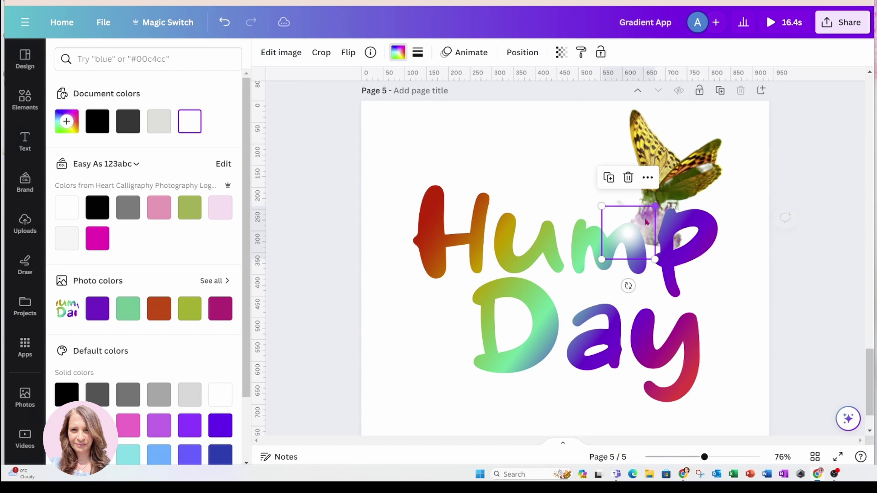
drag(624, 228, 624, 205)
click(629, 190)
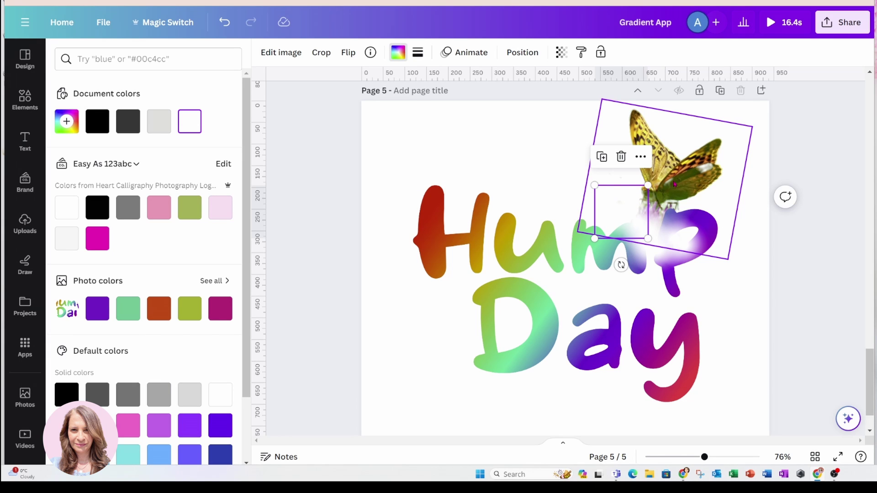
In the layer list, move the seven white glow layers together behind the Hump Day lettering.
click(520, 54)
click(204, 55)
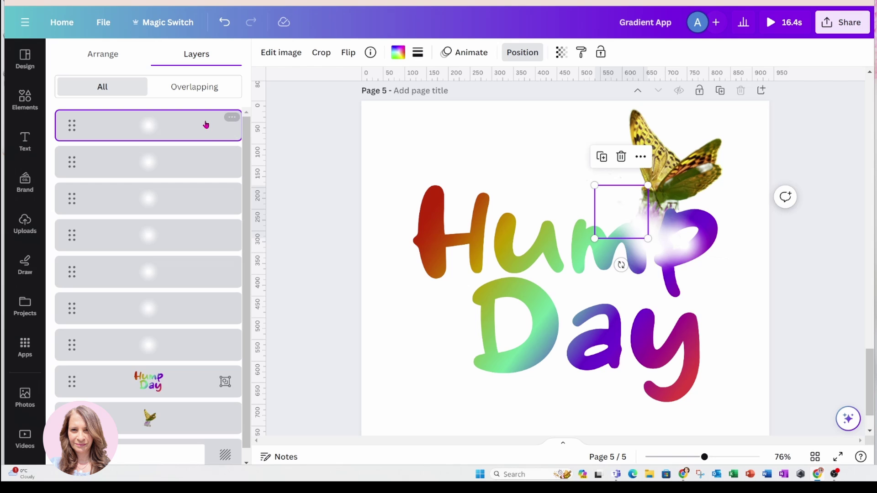
shift+click(175, 340)
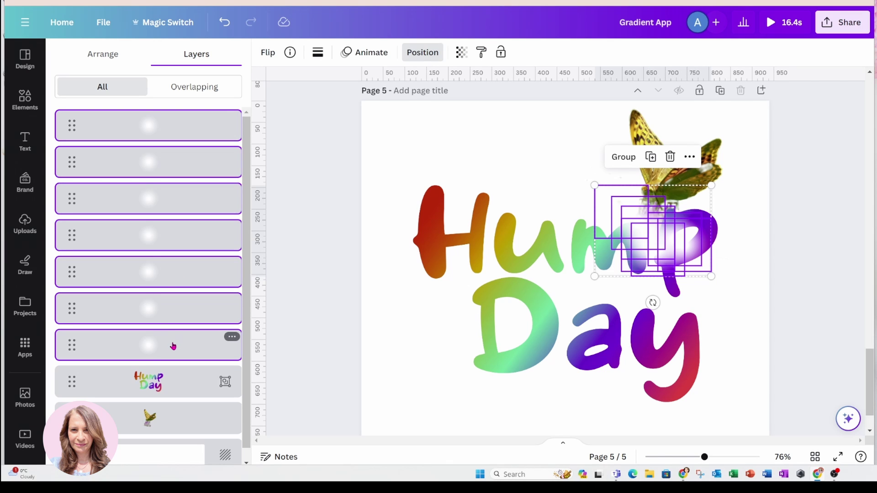
drag(182, 308, 185, 404)
Deselect the glows, preview the design full-screen, then close the preview.
click(316, 189)
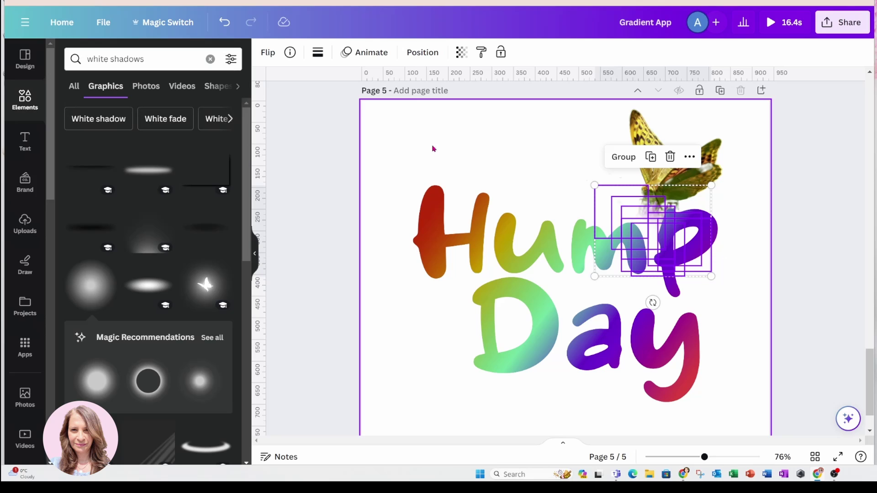
click(762, 126)
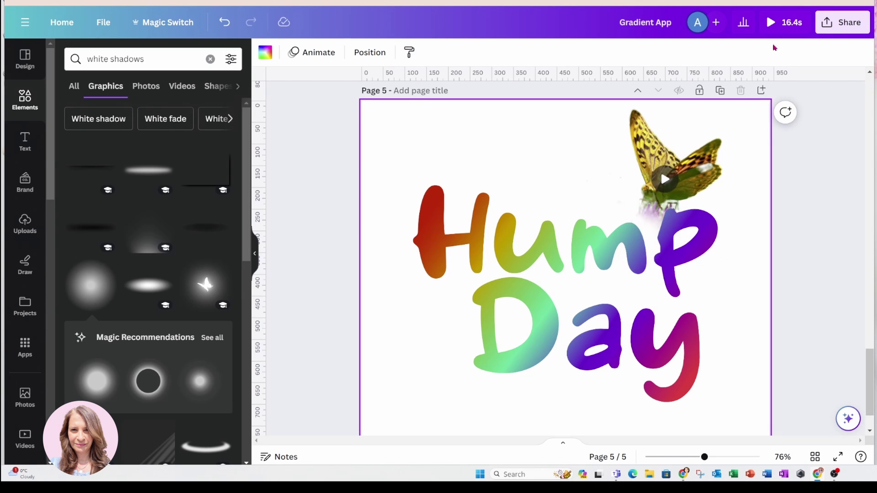
click(782, 23)
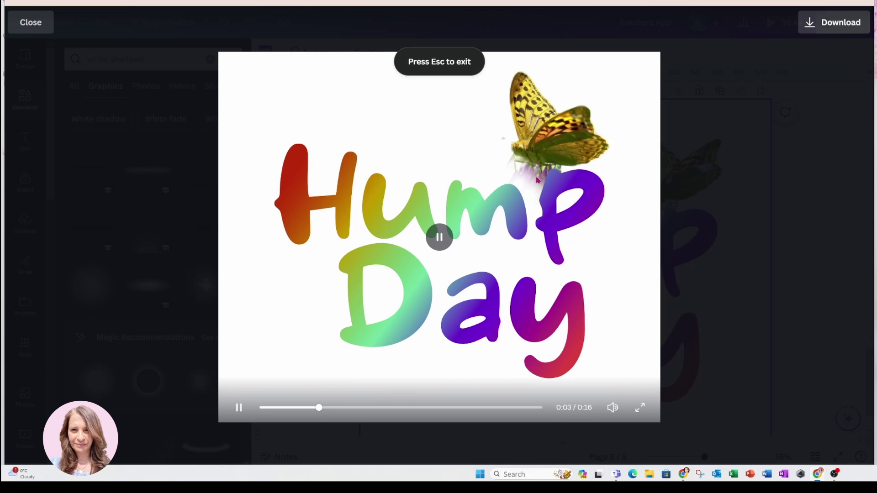
click(32, 25)
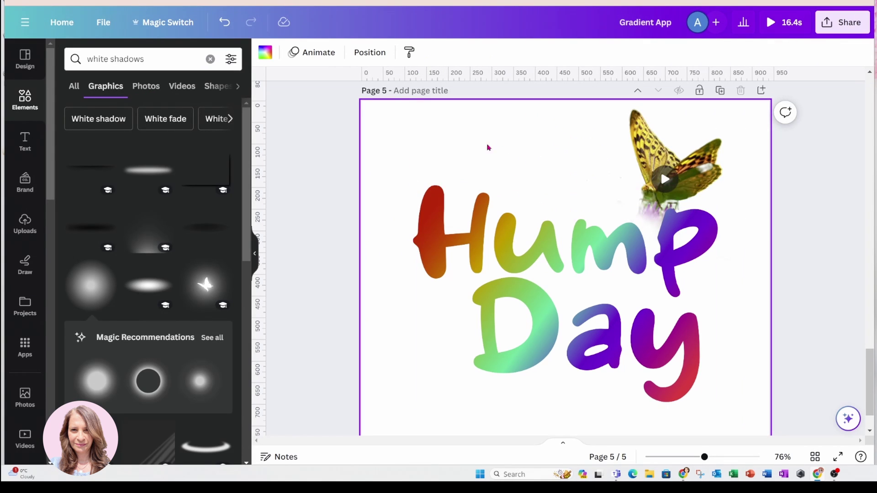
scroll(481, 209, up, 7)
scroll(480, 213, up, 5)
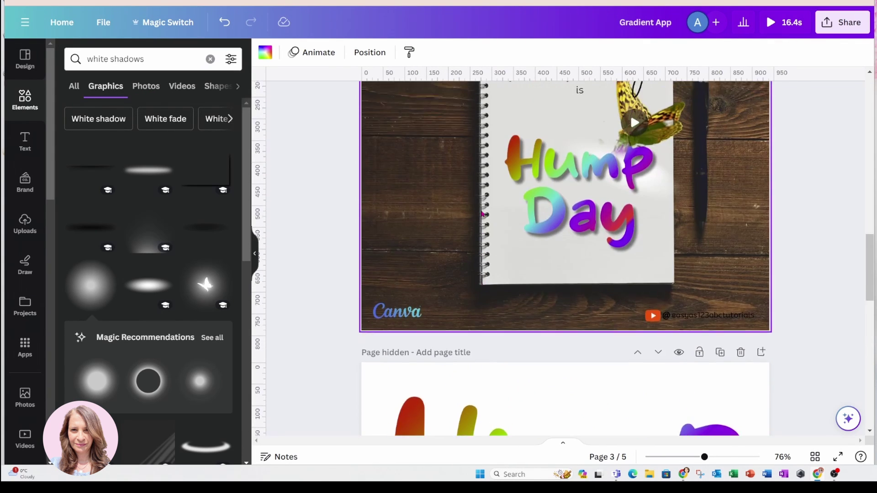
scroll(535, 371, down, 5)
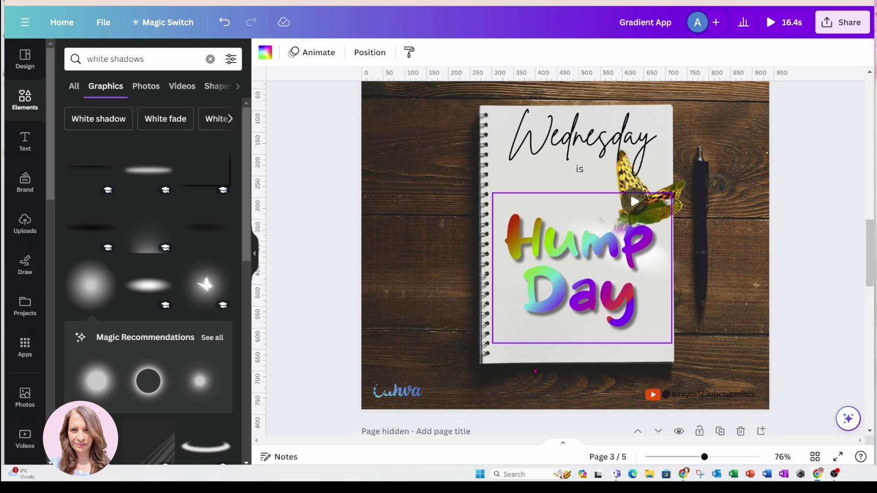
scroll(535, 371, down, 5)
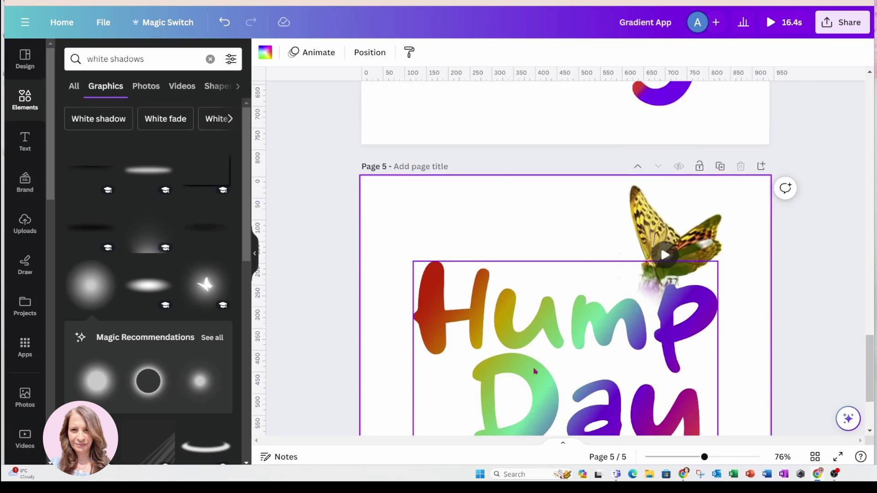
click(532, 286)
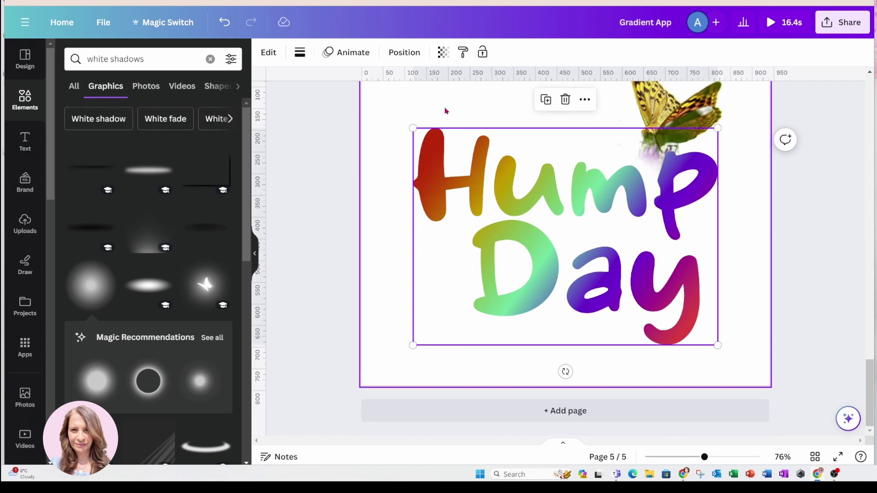
Copy the rainbow Hump Day gradient text and paste it onto a new page 6.
click(268, 54)
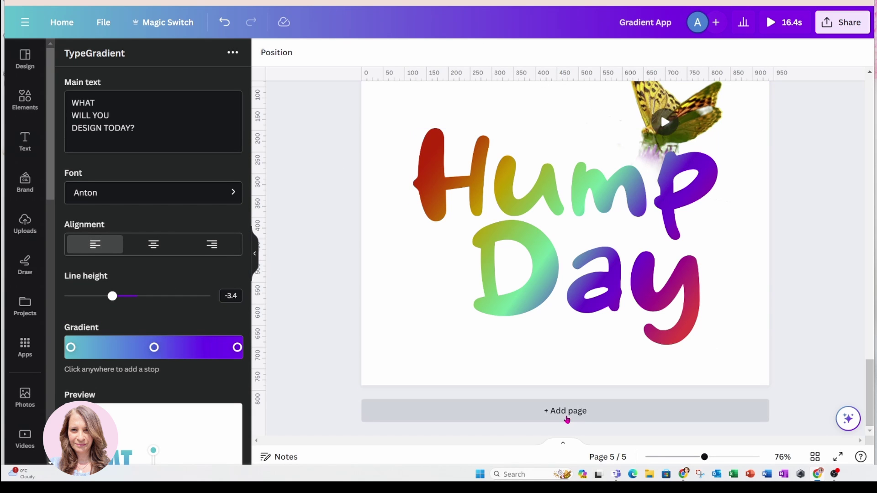
scroll(566, 356, up, 2)
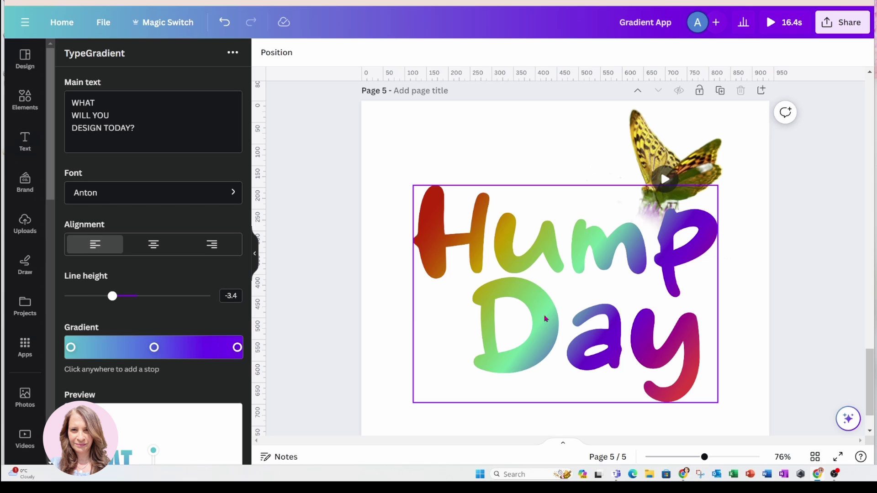
click(540, 304)
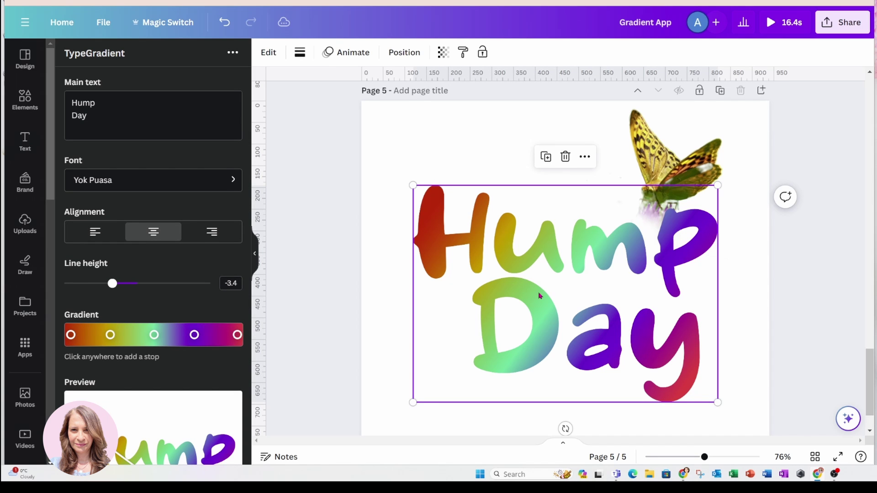
scroll(541, 295, down, 2)
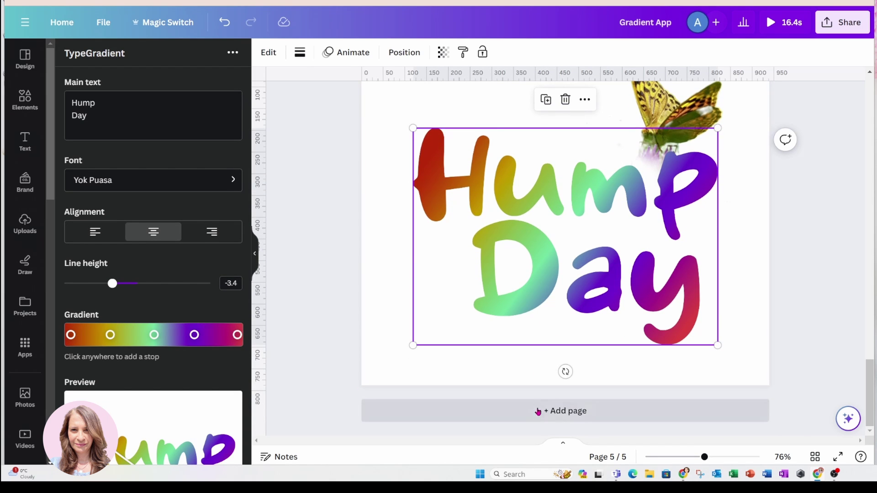
click(539, 413)
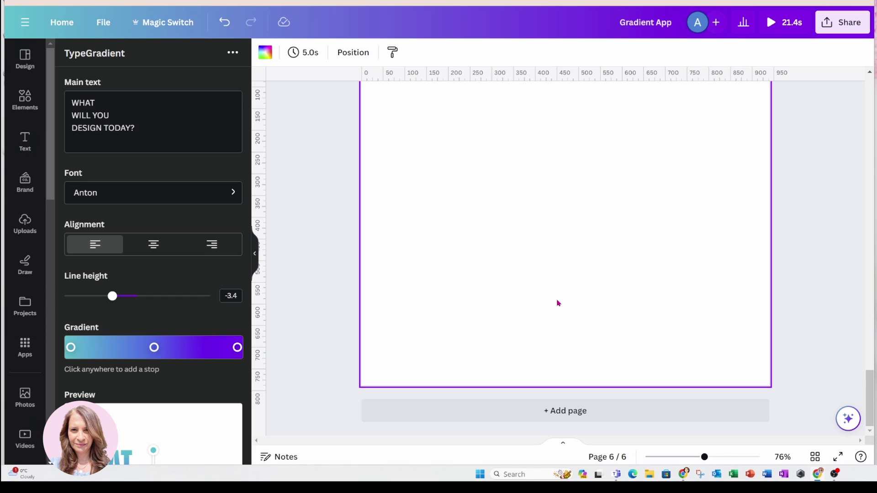
key(ctrl+v)
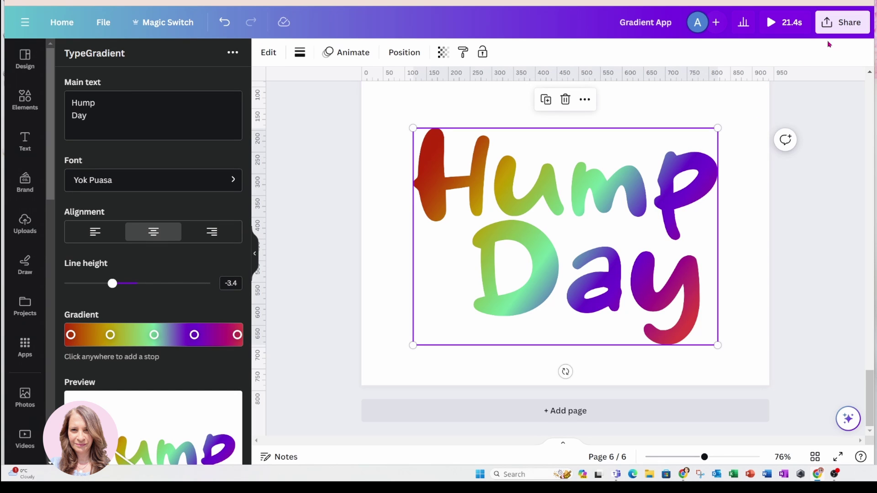
Download only the current page 6 as a PNG, 'Gradient App.png'.
click(842, 22)
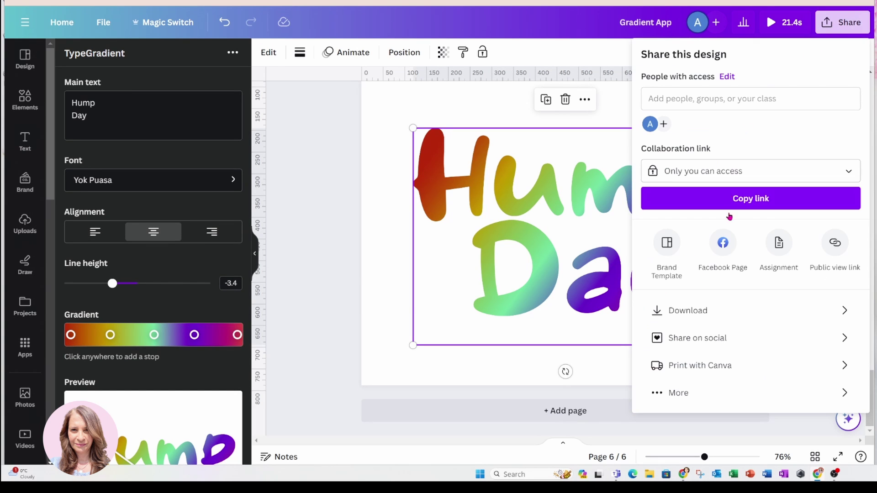
click(709, 308)
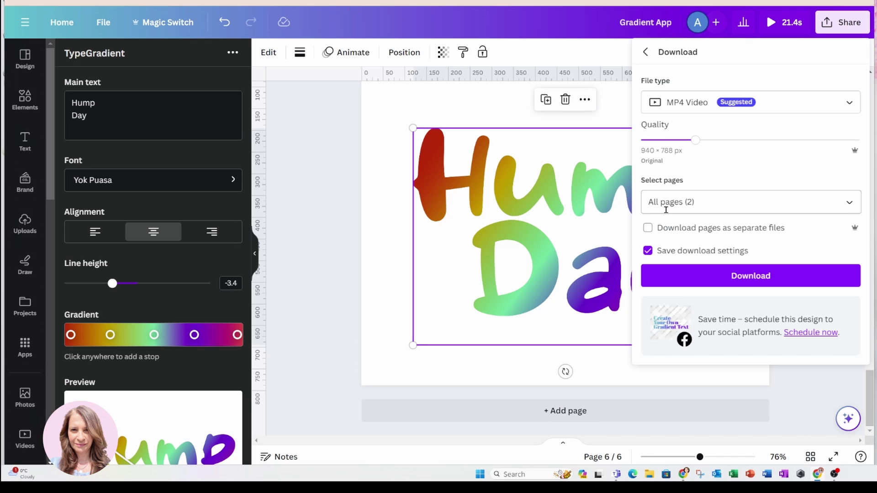
click(851, 203)
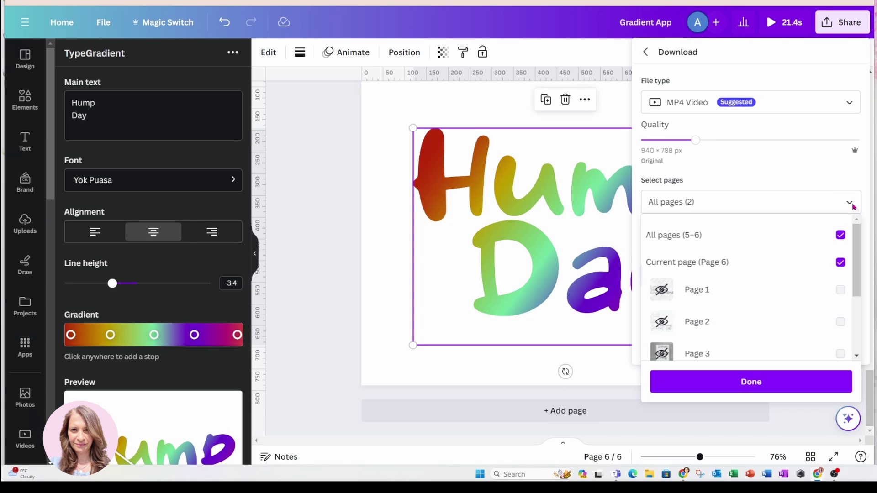
click(841, 236)
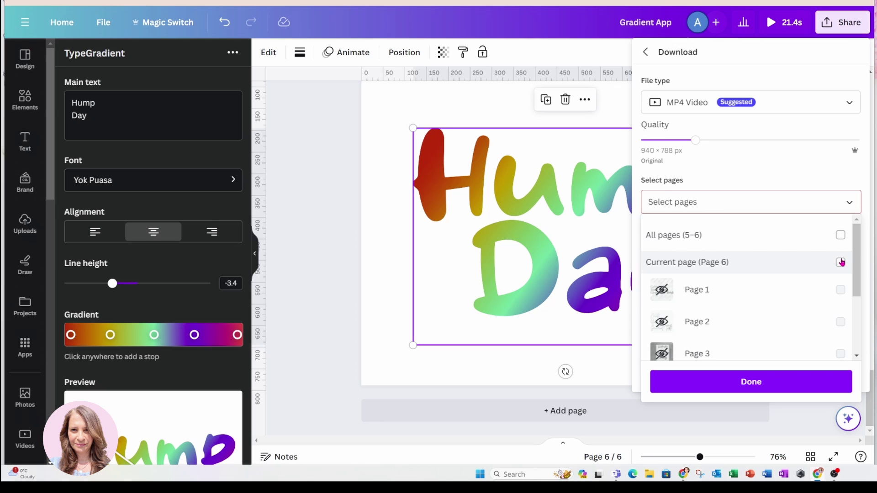
click(841, 263)
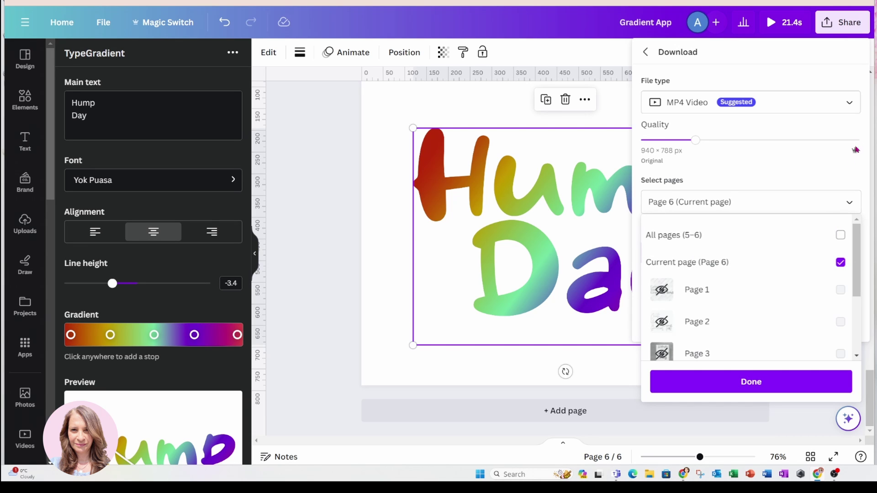
click(848, 103)
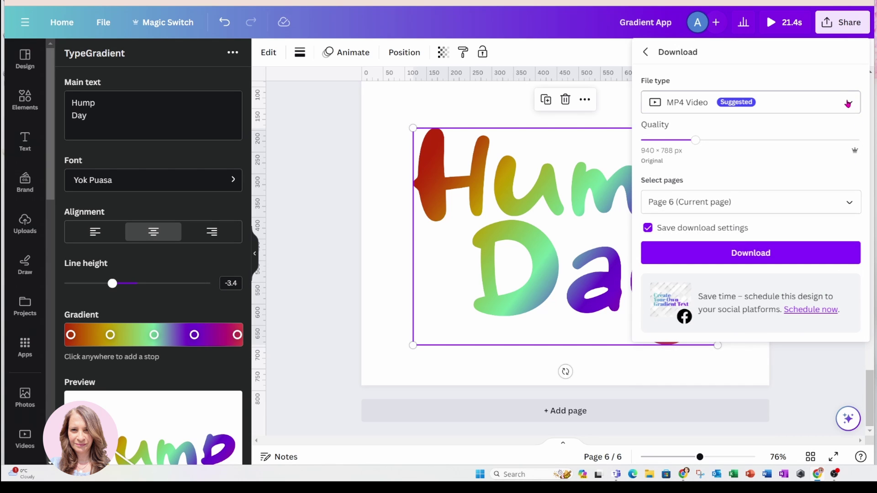
click(848, 103)
scroll(699, 169, up, 2)
click(698, 141)
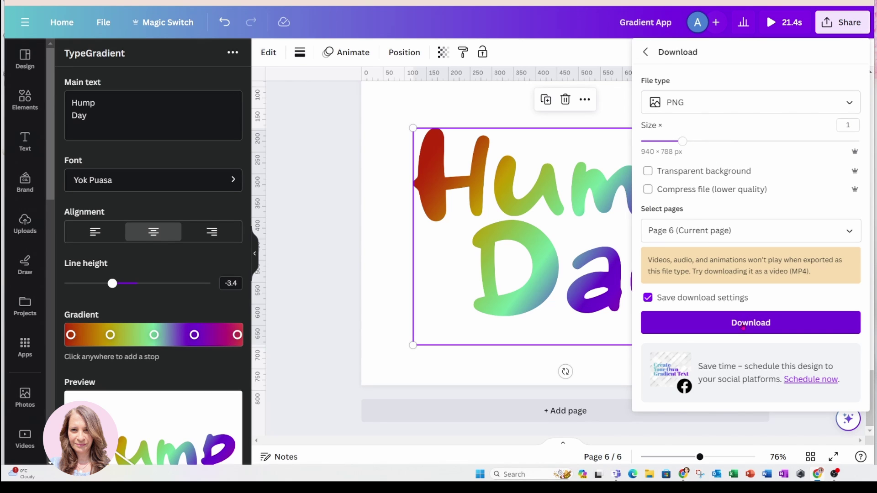
click(743, 326)
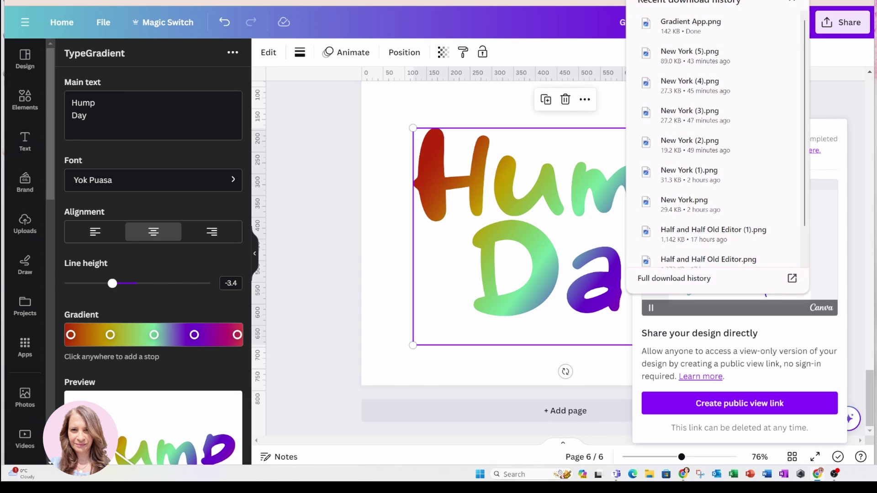
Drop the downloaded Gradient App.png into the design and remove its background.
drag(691, 23, 517, 234)
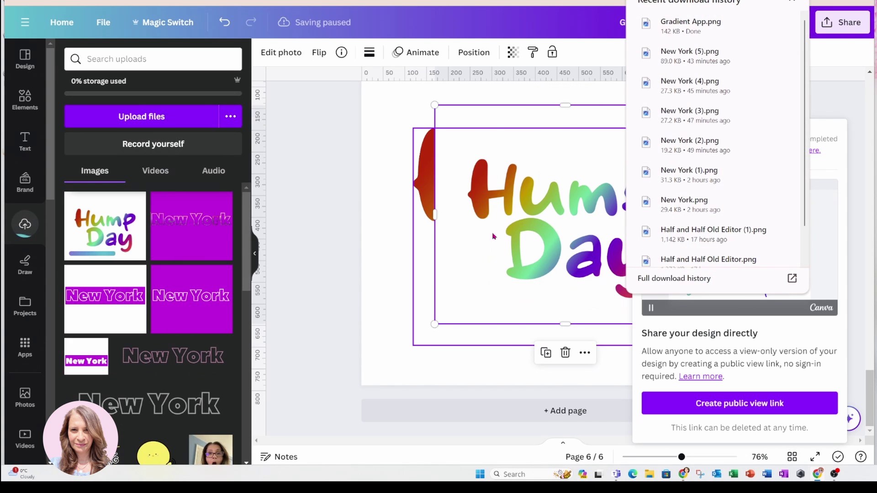
click(475, 180)
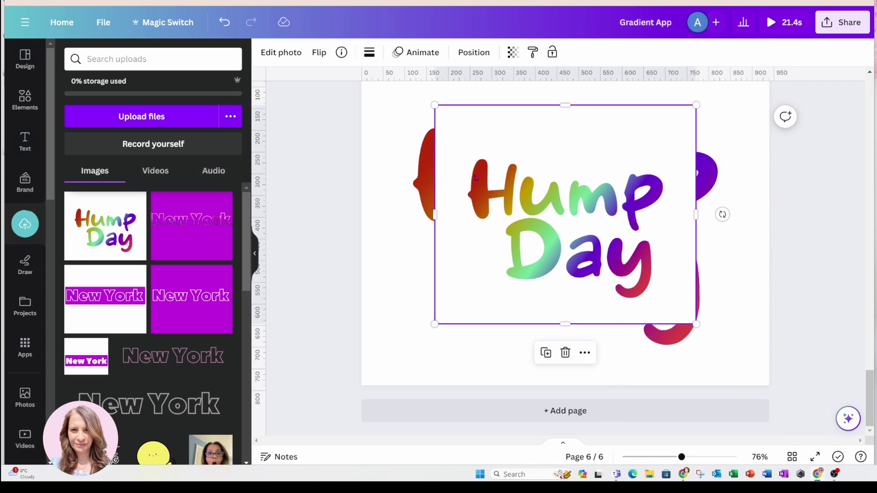
click(284, 54)
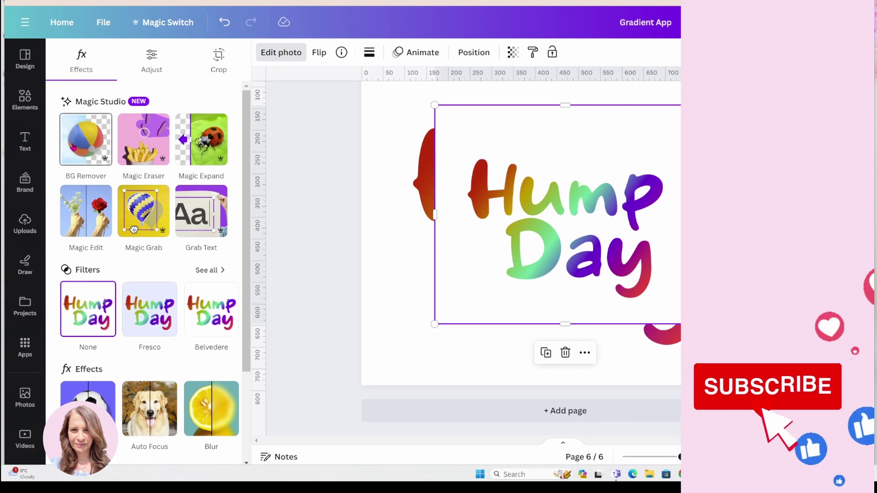
click(73, 147)
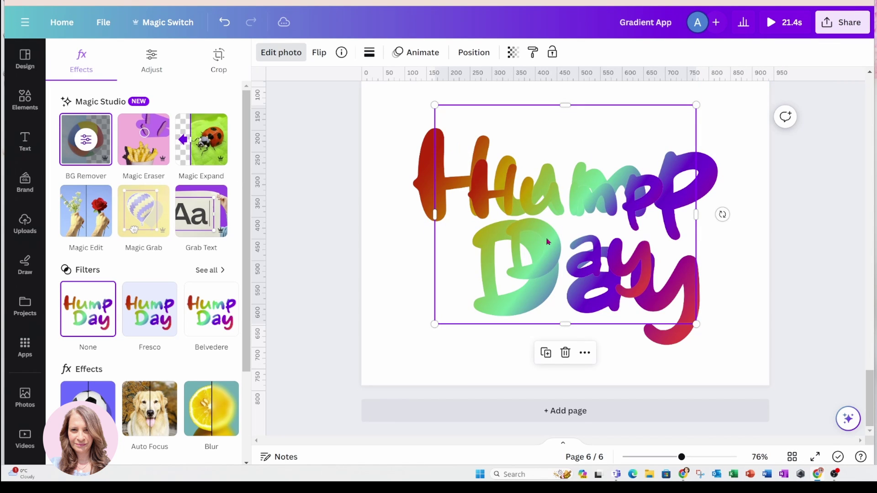
Move the Hump Day image up onto page 5.
drag(547, 241, 499, 213)
scroll(511, 229, up, 2)
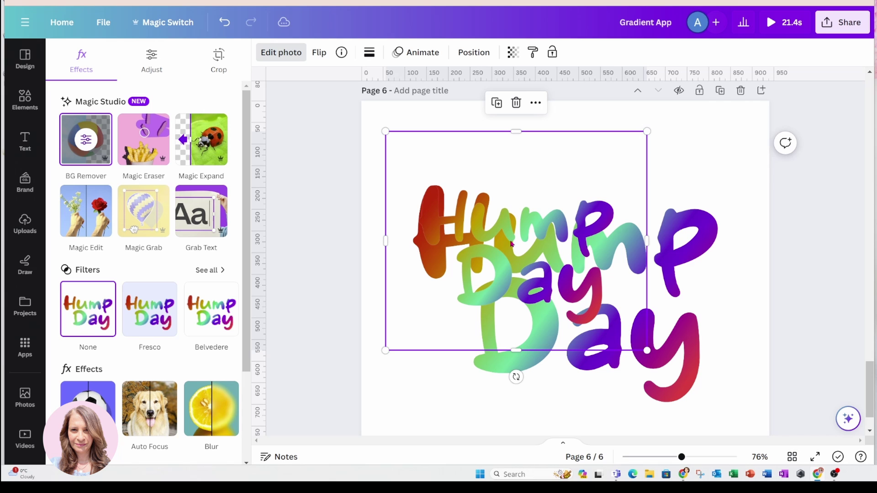
scroll(513, 253, down, 3)
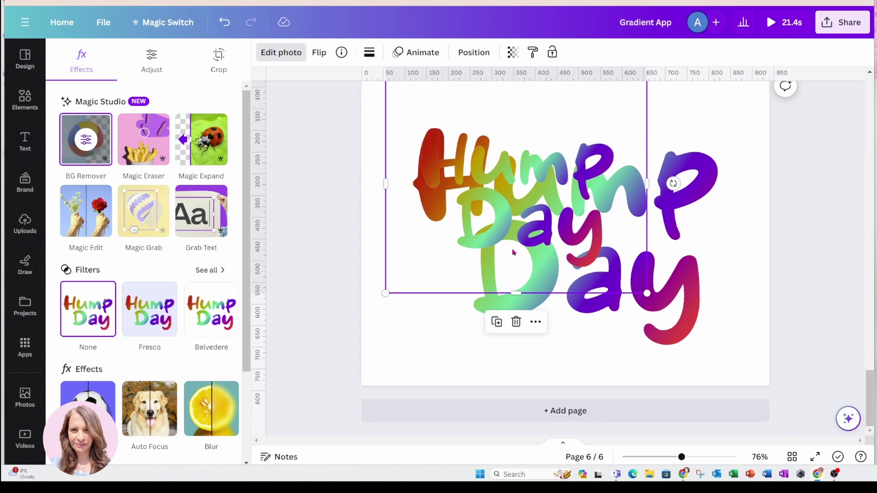
scroll(513, 252, up, 10)
scroll(513, 252, down, 5)
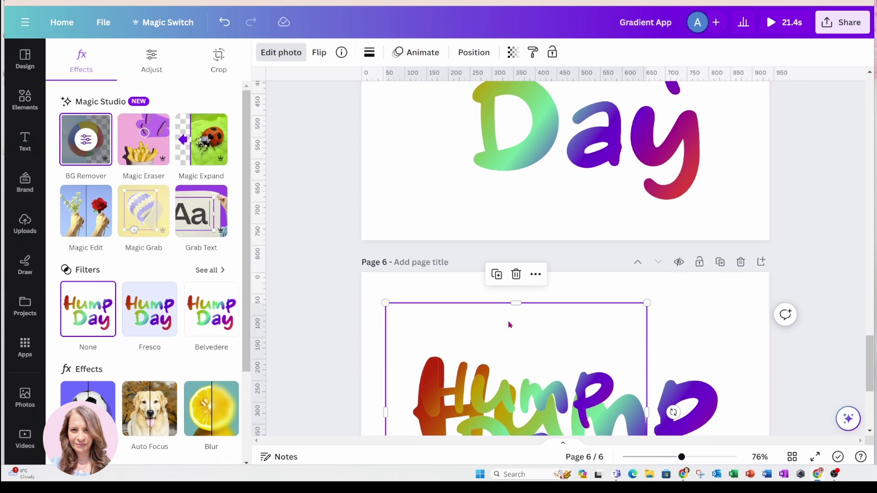
drag(510, 394, 519, 139)
scroll(526, 292, up, 5)
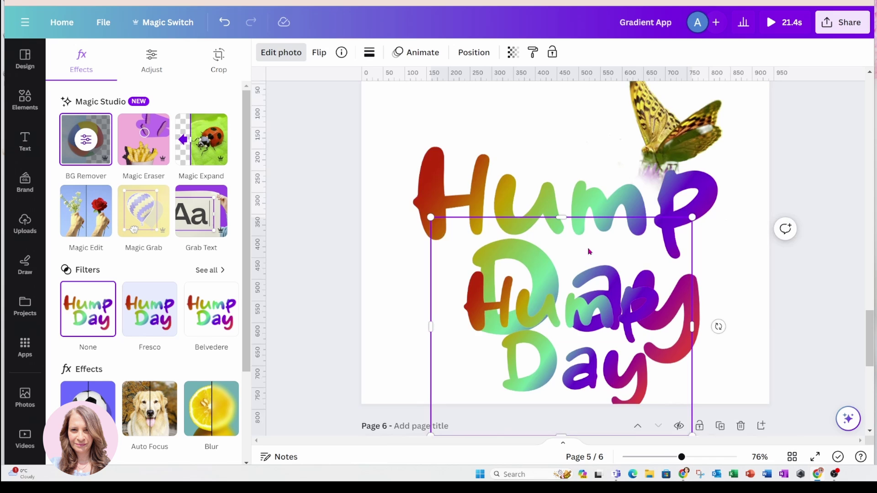
drag(519, 312, 490, 273)
Crop the image's top and bottom, then enlarge and centre it to about 951 × 514 over the original lettering.
drag(517, 318, 517, 275)
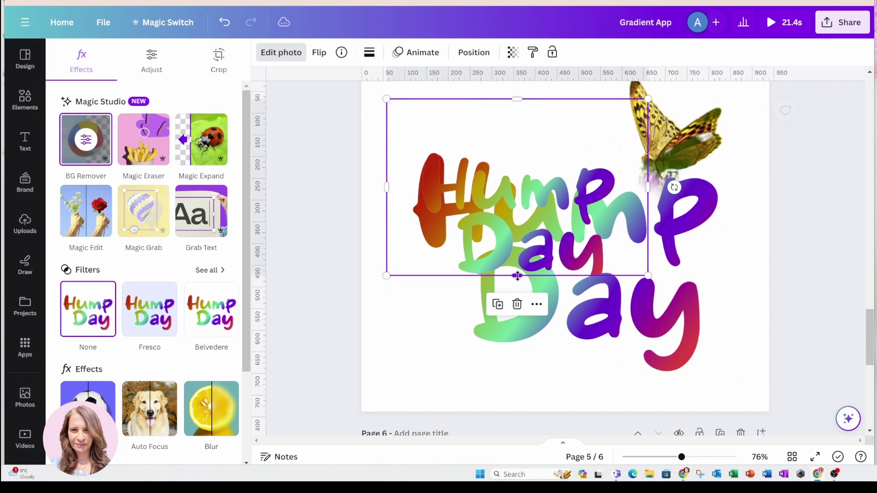
drag(516, 99, 517, 155)
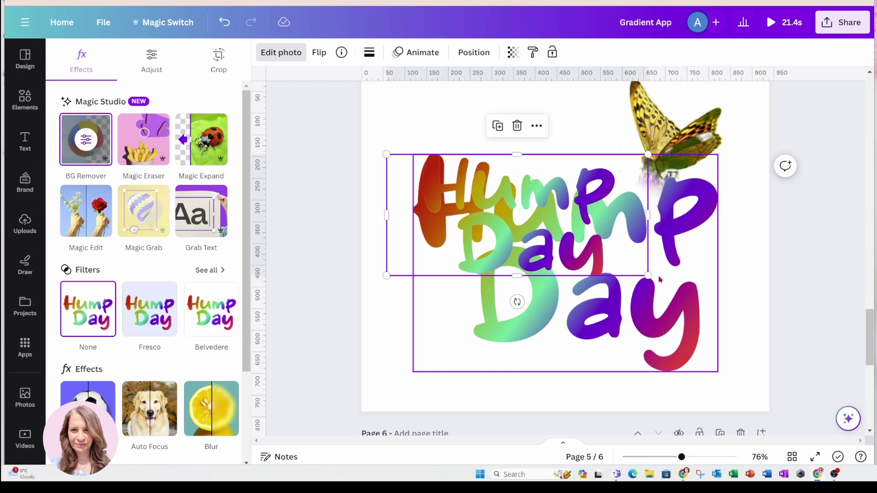
drag(649, 275, 742, 366)
key(Escape)
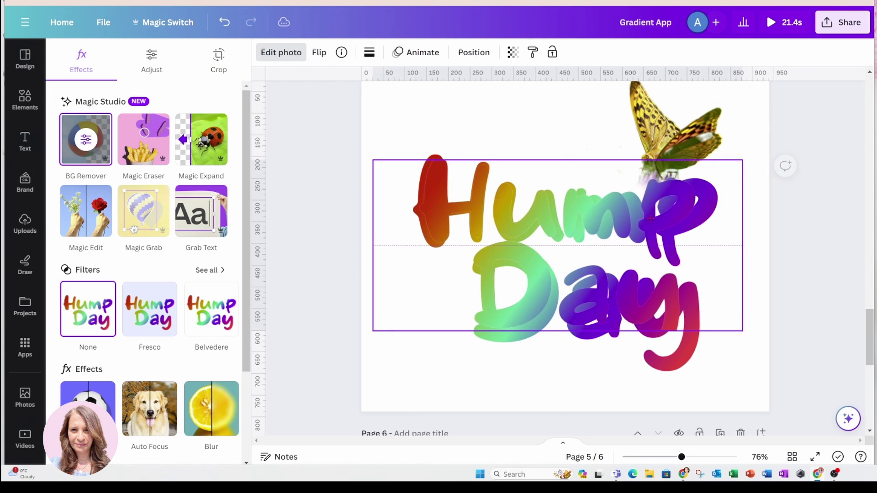
drag(583, 315, 583, 315)
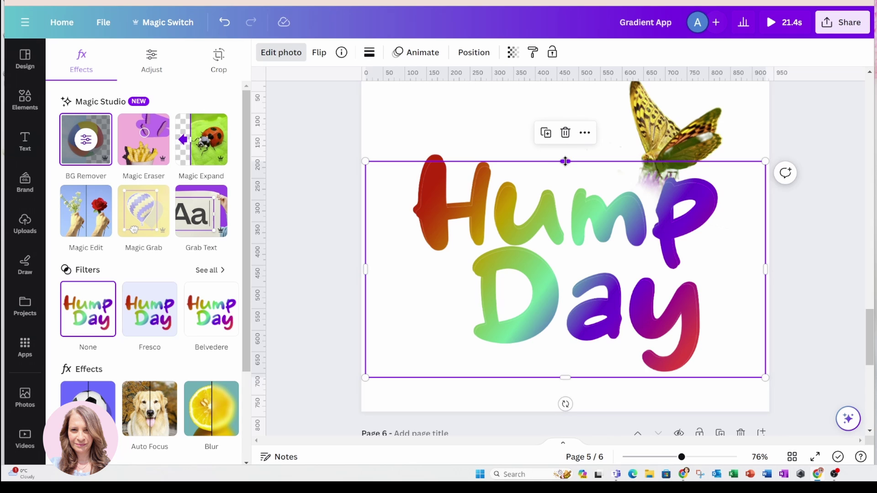
drag(364, 161, 357, 157)
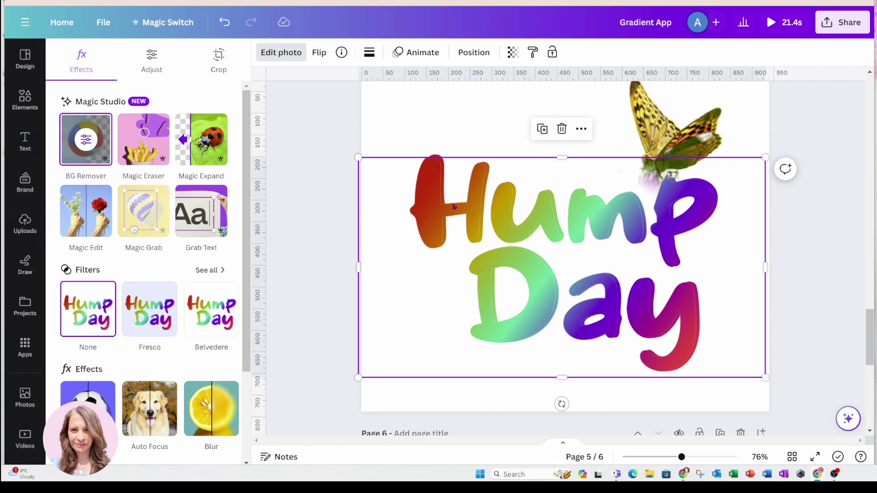
drag(457, 207, 458, 201)
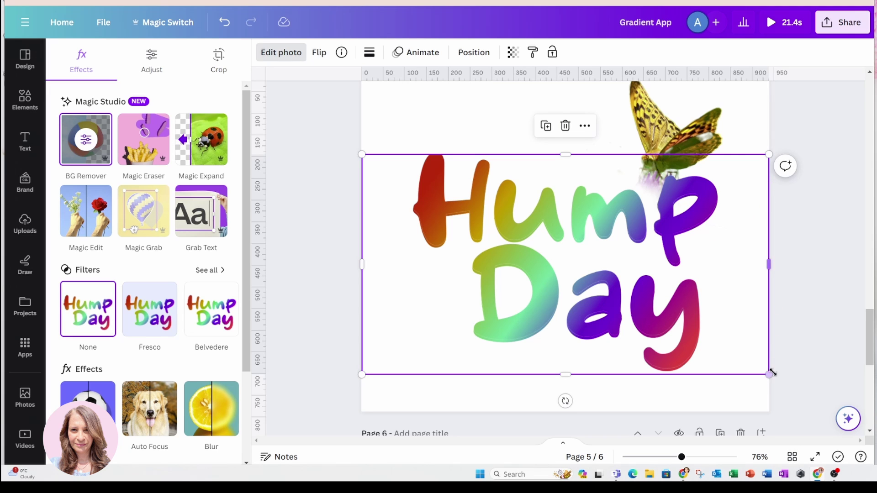
drag(770, 377, 775, 378)
Nudge the Hump Day image into alignment and move its layer just above the butterfly.
drag(717, 355, 714, 356)
click(468, 56)
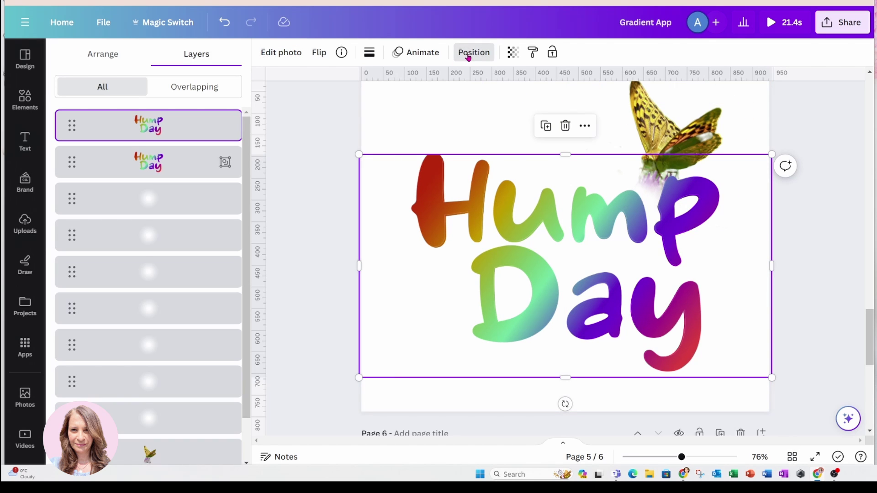
drag(172, 130, 179, 439)
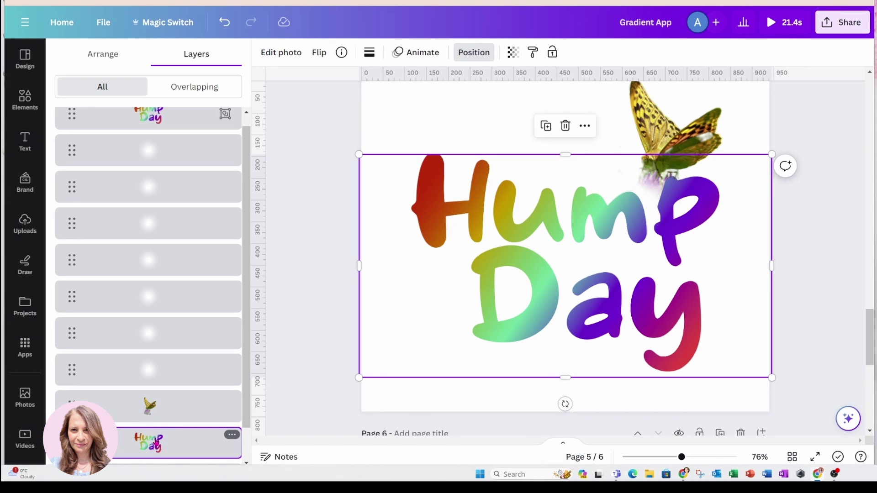
drag(155, 442, 155, 380)
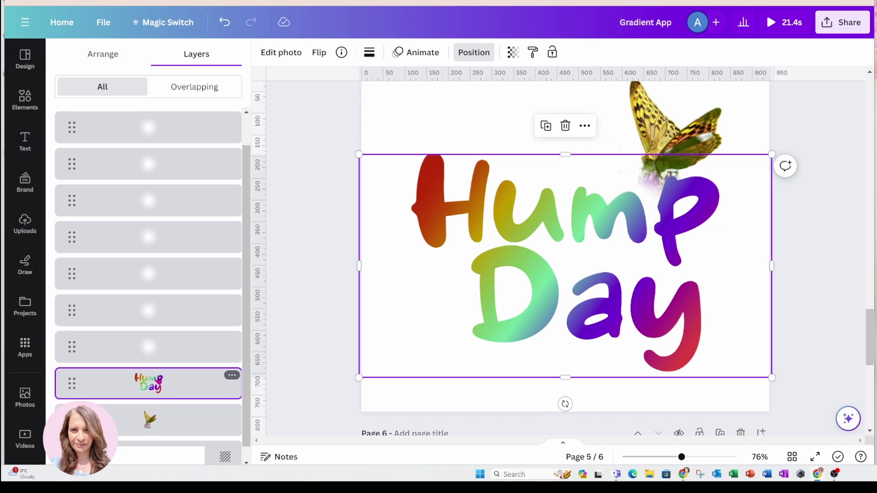
Give the Hump Day image a drop shadow with size 9, blur 20, angle 62 and distance 50.
click(291, 54)
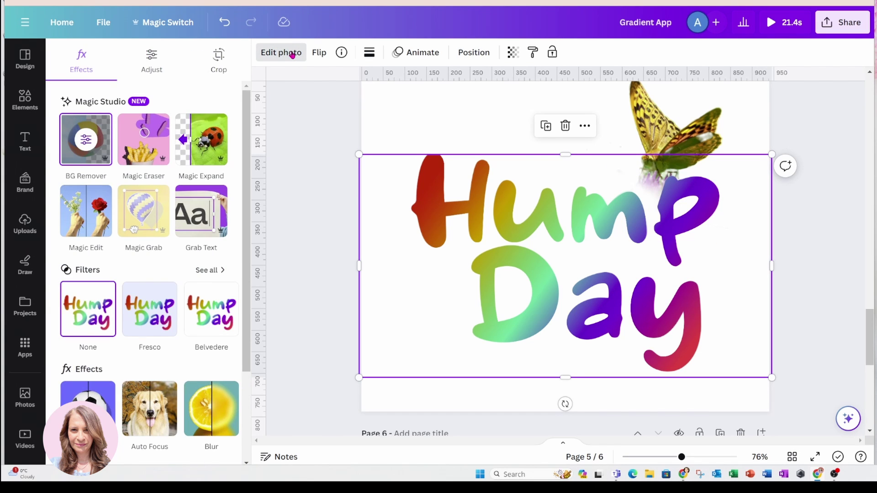
scroll(202, 315, down, 3)
click(88, 359)
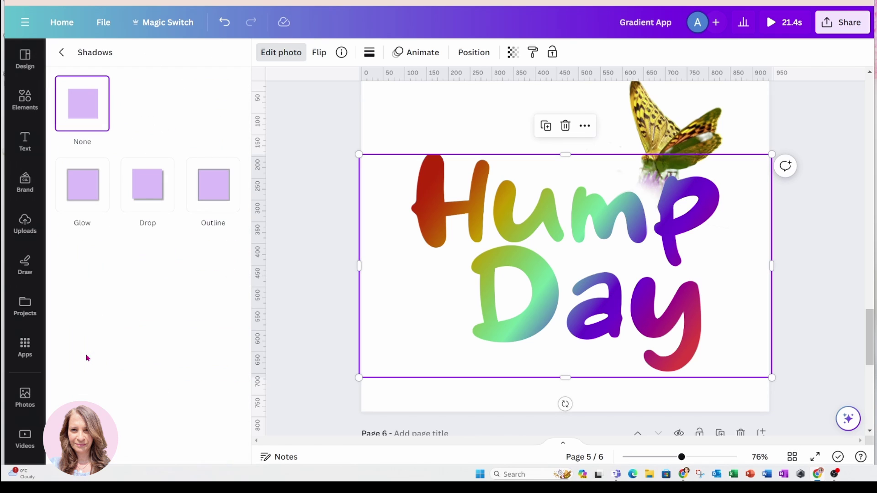
click(152, 192)
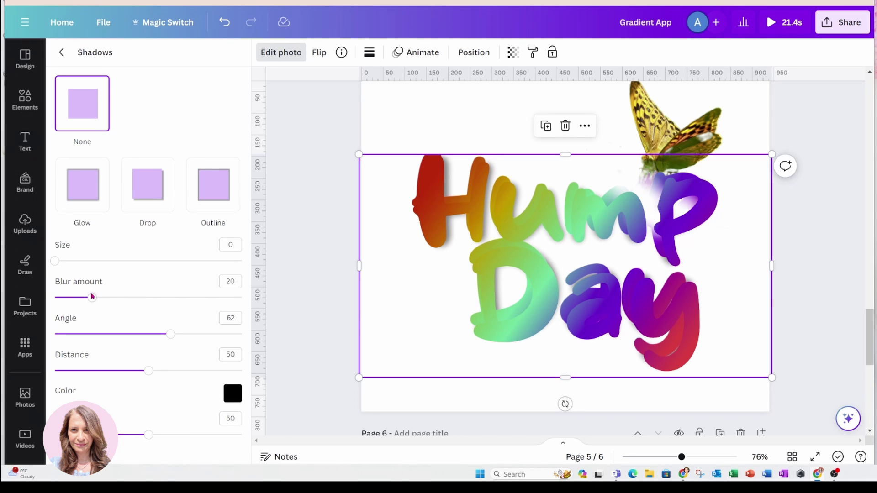
drag(58, 265, 72, 267)
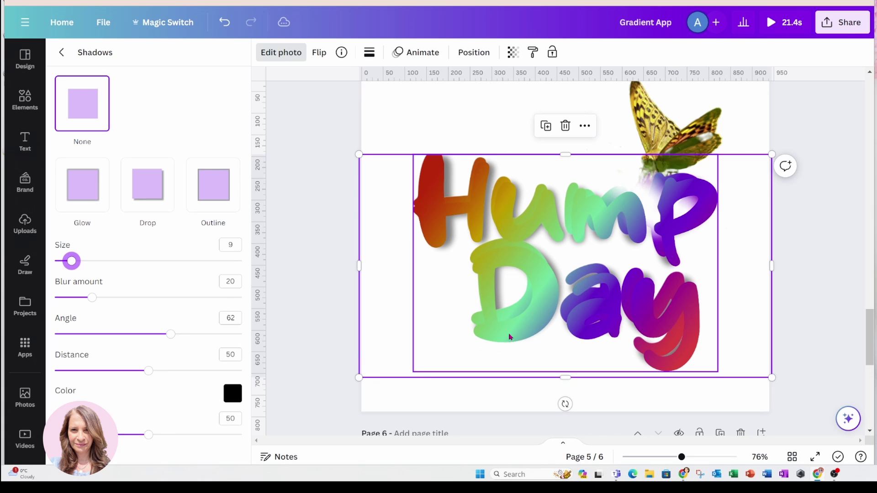
click(462, 347)
drag(463, 348, 456, 337)
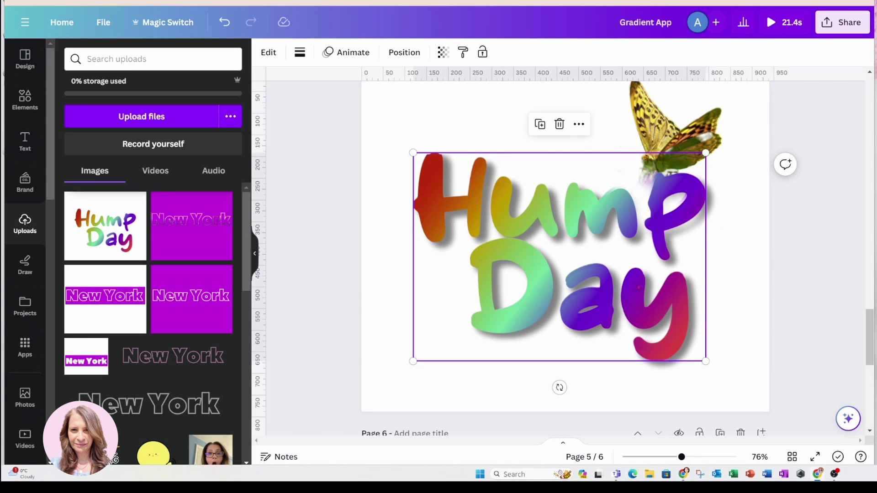
Move the shadowed Hump Day layer to second place in page 5's layer stack.
click(402, 59)
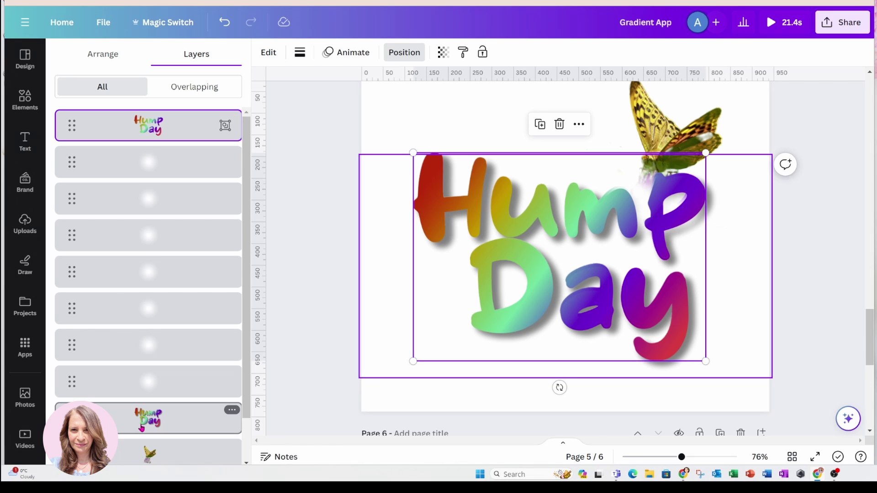
drag(142, 428, 144, 159)
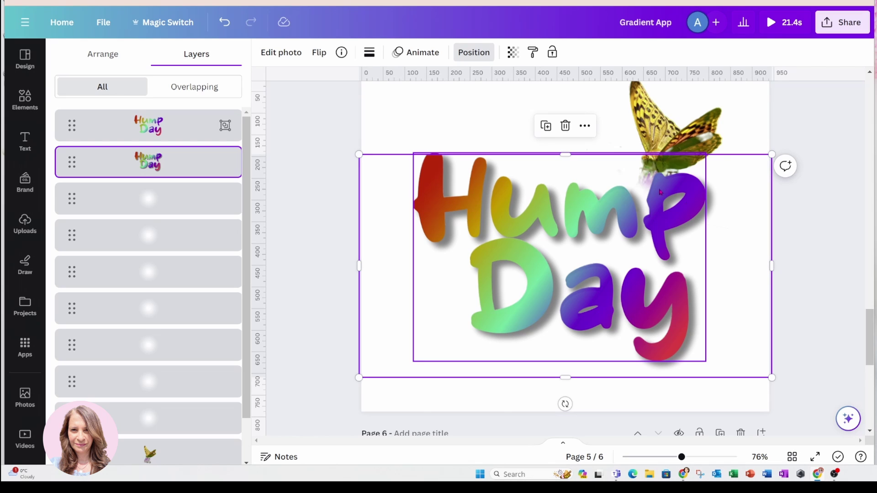
click(764, 112)
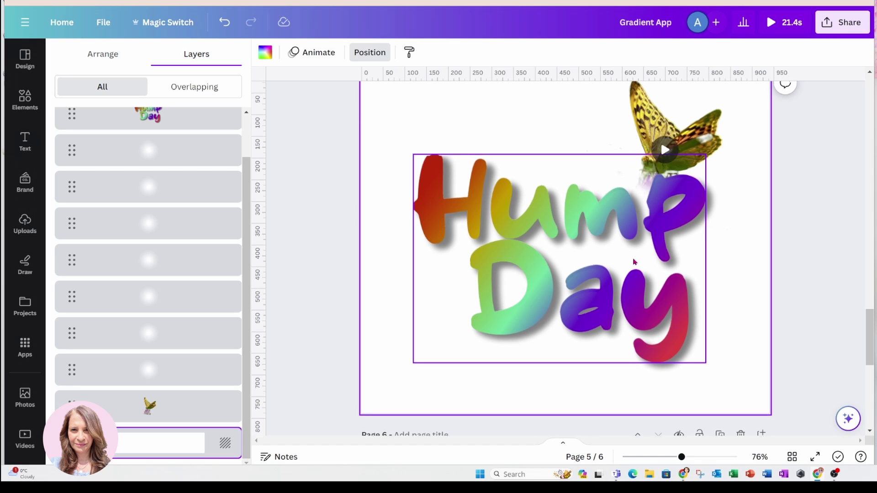
Play a full-screen preview of the whole design.
scroll(635, 261, up, 4)
scroll(635, 261, up, 14)
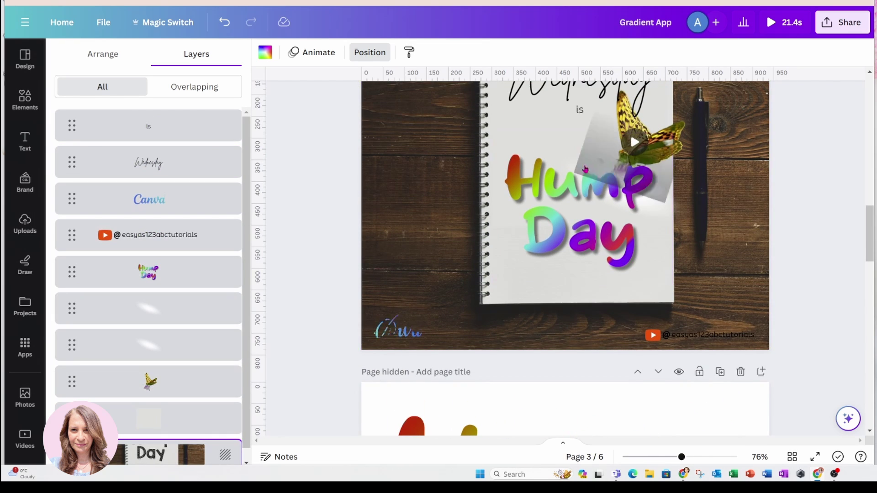
scroll(574, 214, down, 14)
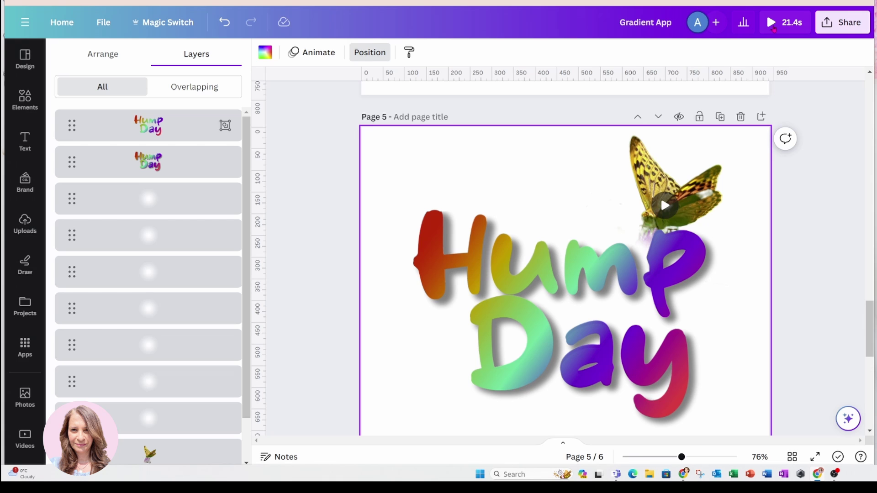
click(774, 29)
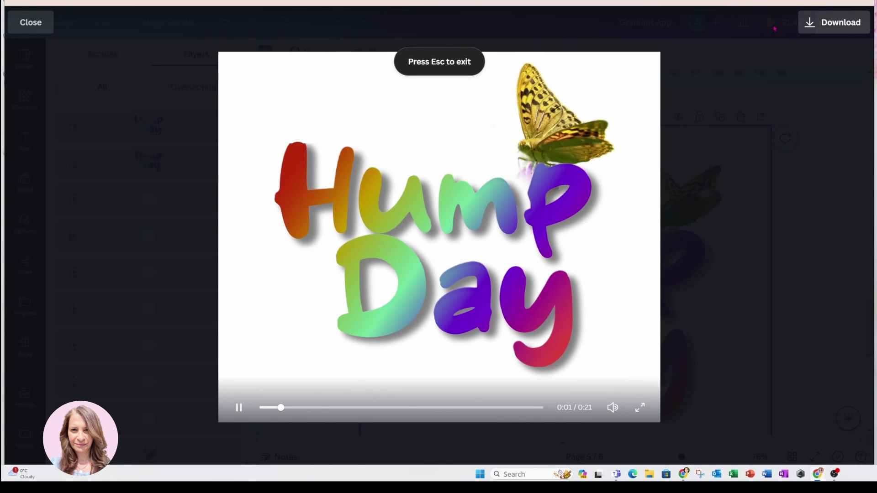